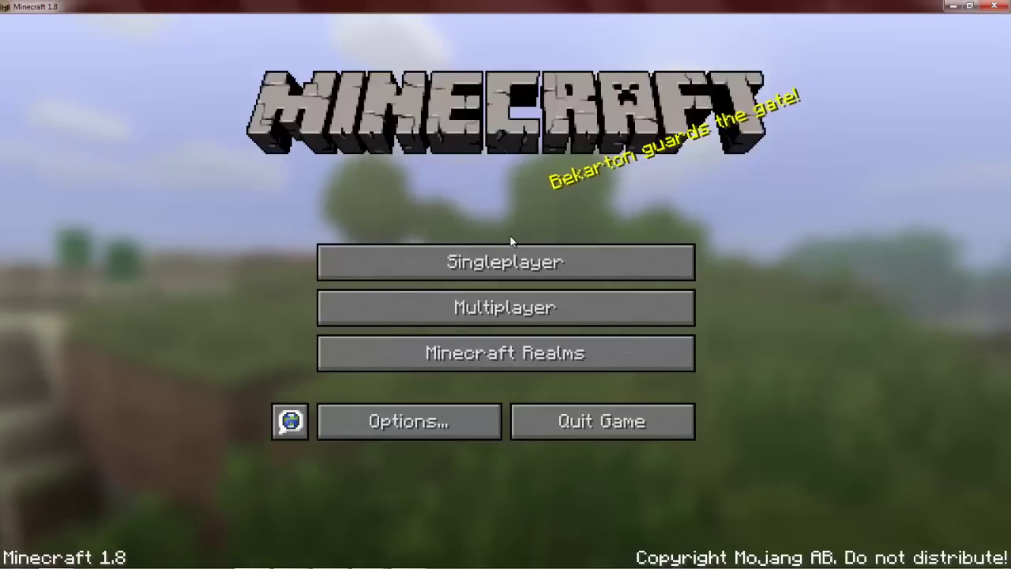
Find The Prefix Box in Minecraft's saved world list, then back out to the title screen.
left_click(515, 263)
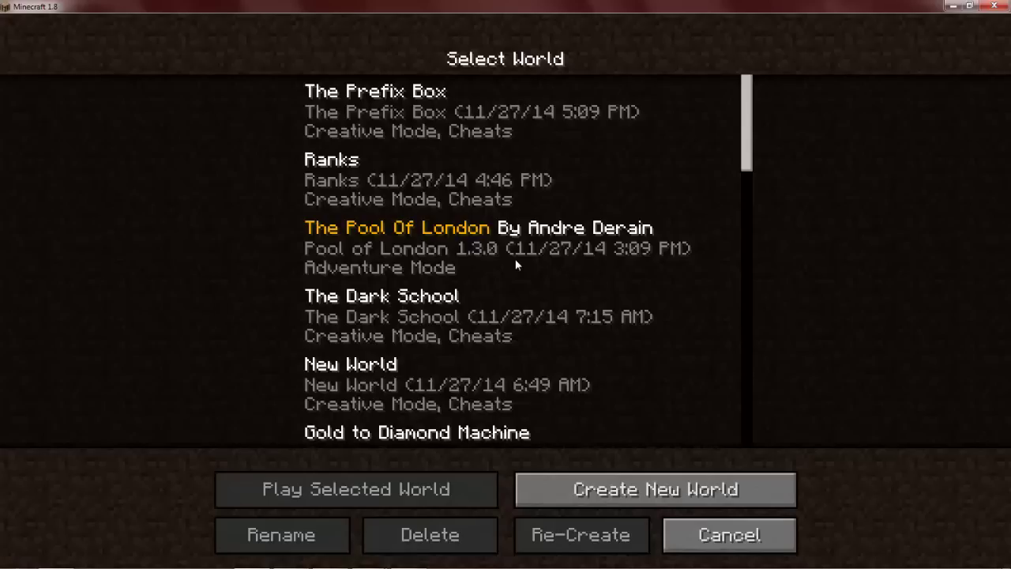
left_click(401, 108)
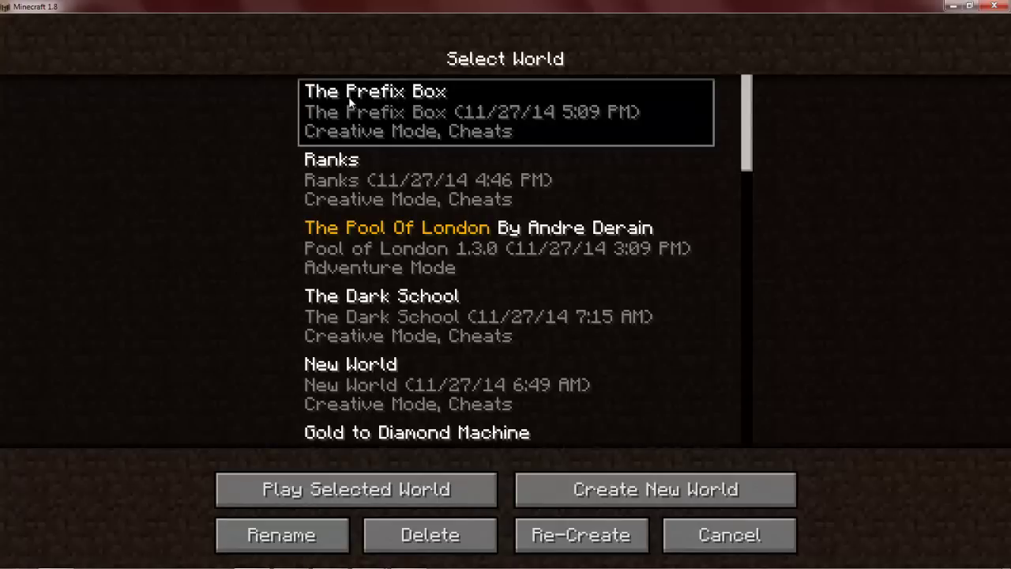
left_click(703, 536)
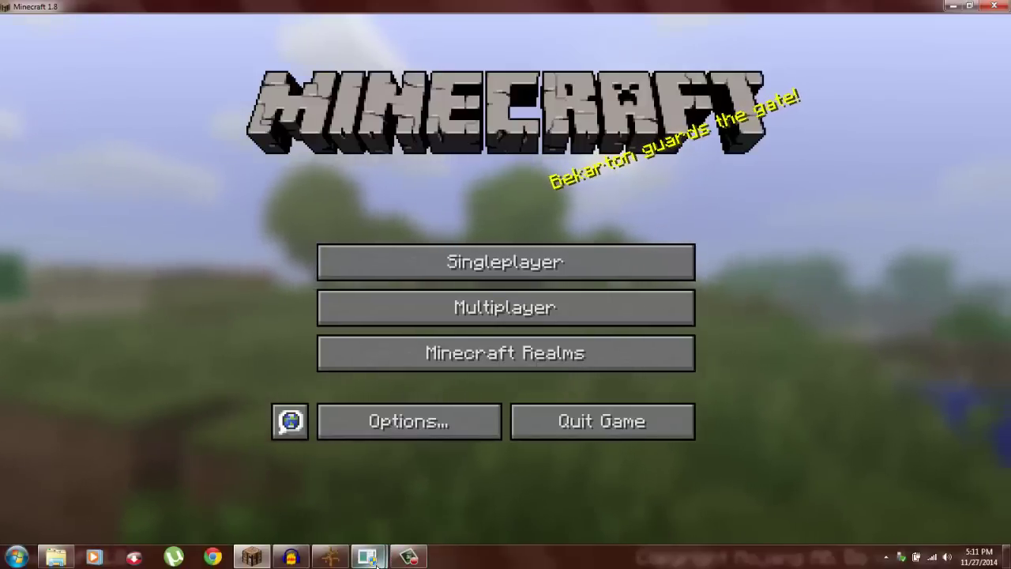
Load The Prefix Box world in MCEdit for editing.
mouse_move(367, 556)
left_click(421, 522)
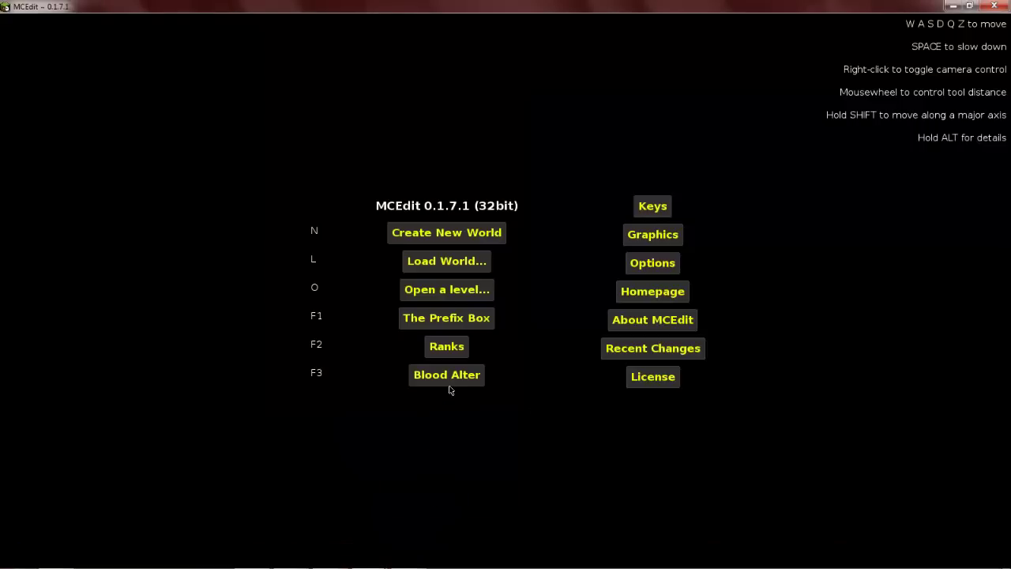
left_click(456, 329)
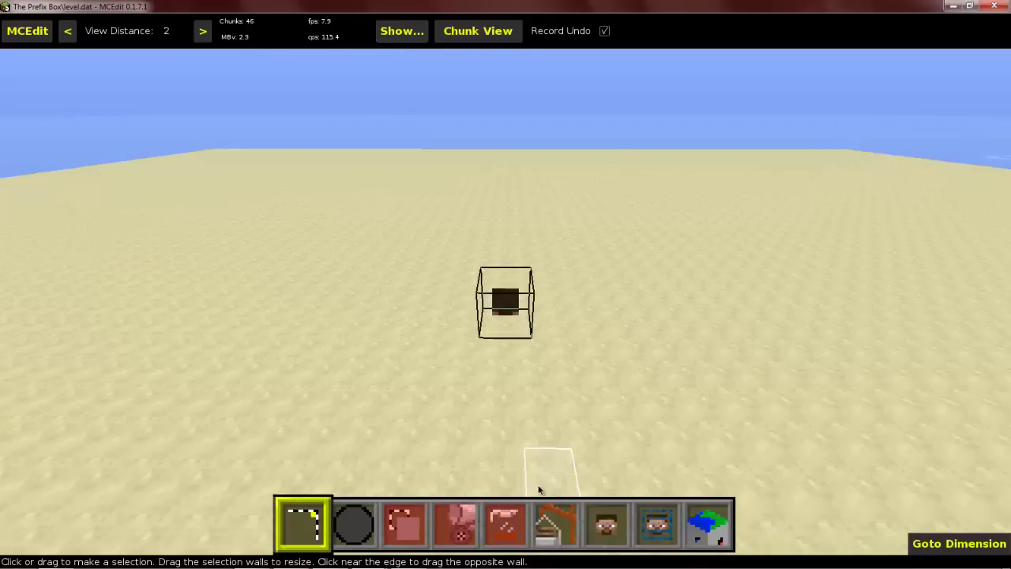
Import The Prefix Box.schematic and place it on the sand beside the marker block.
left_click(536, 513)
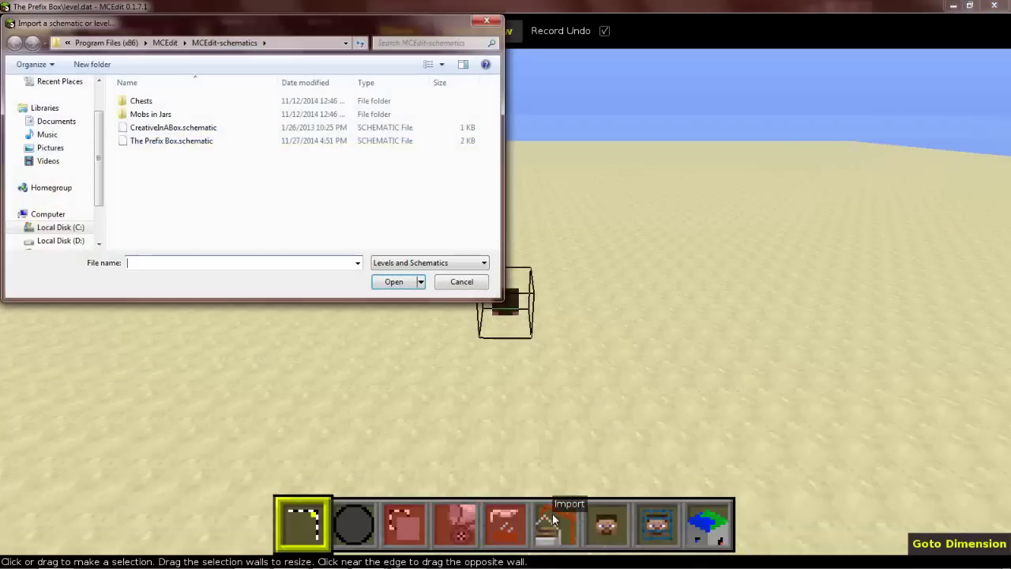
type("th")
key("Down")
key("Return")
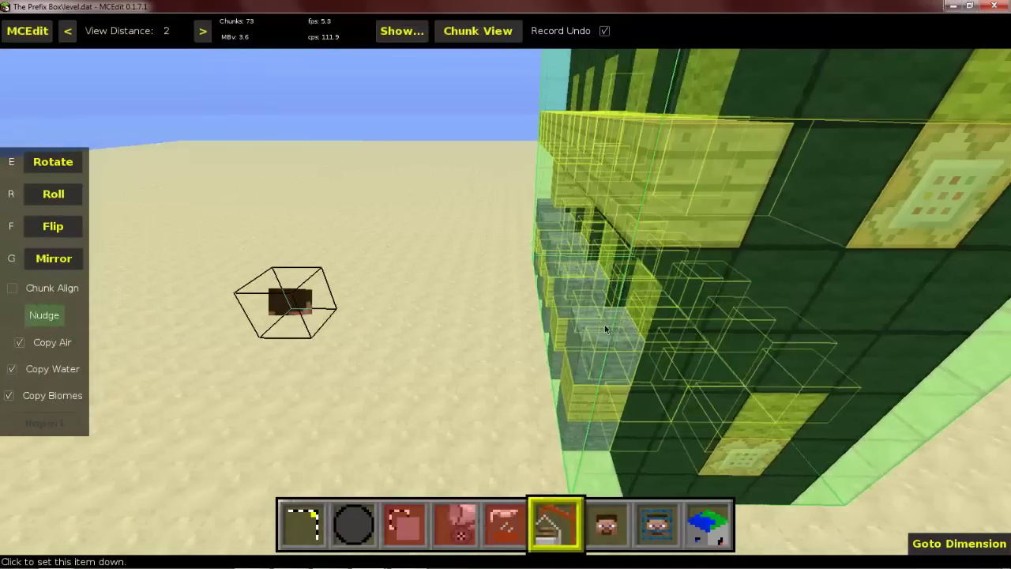
left_click(606, 330)
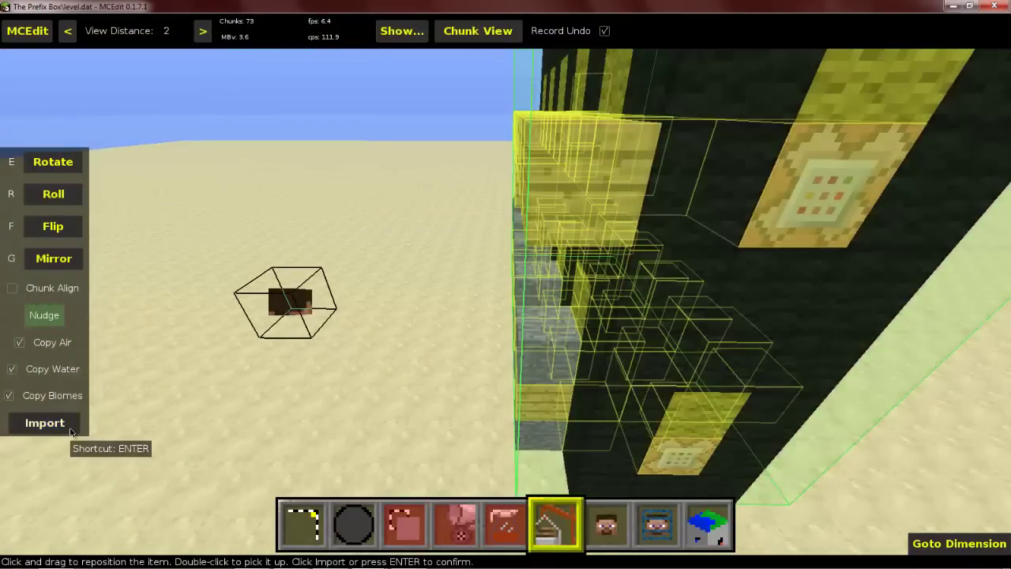
left_click(85, 424)
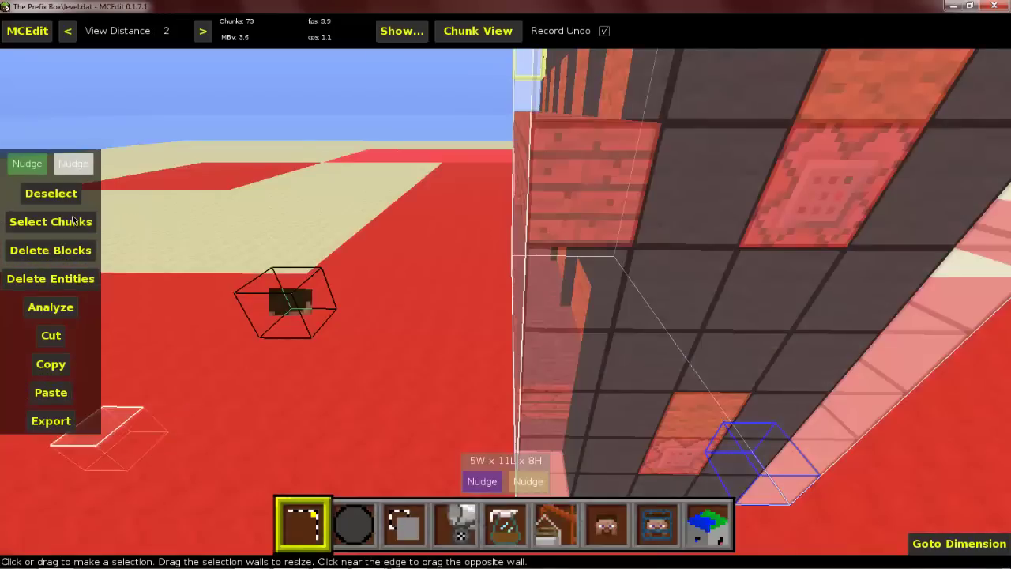
left_click(17, 31)
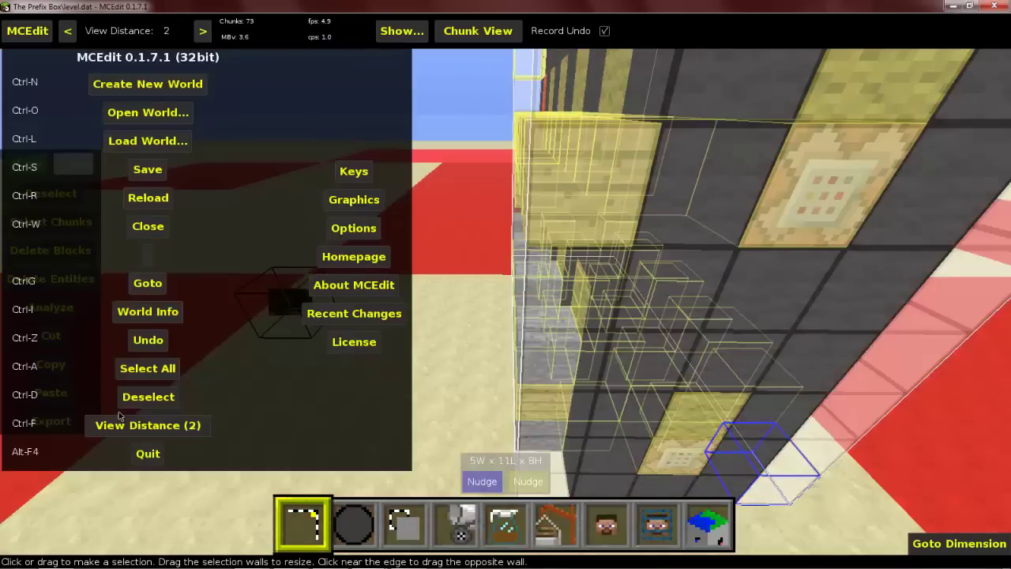
Quit MCEdit and launch The Prefix Box world from Minecraft's singleplayer list.
left_click(147, 453)
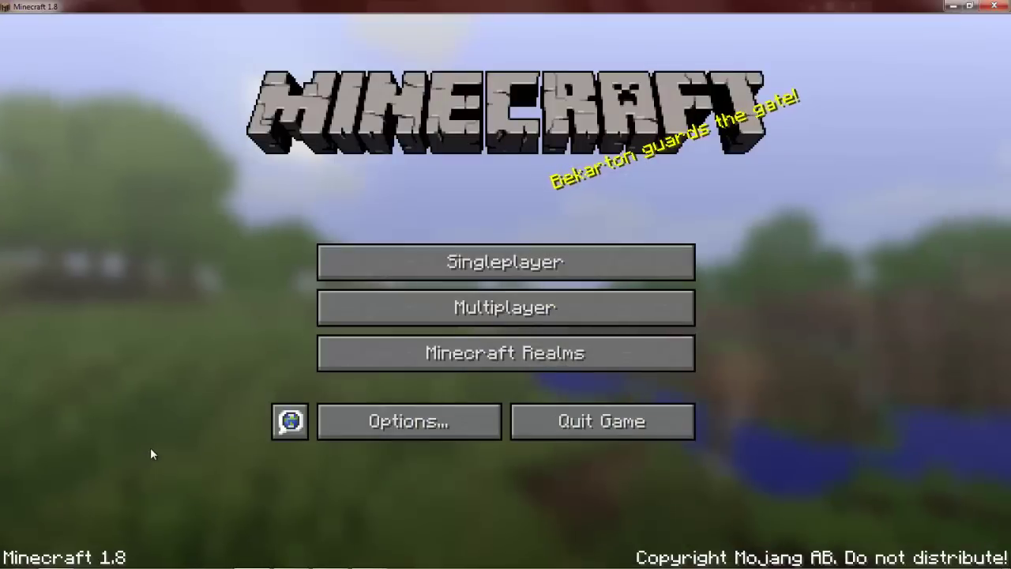
left_click(428, 263)
double_click(372, 127)
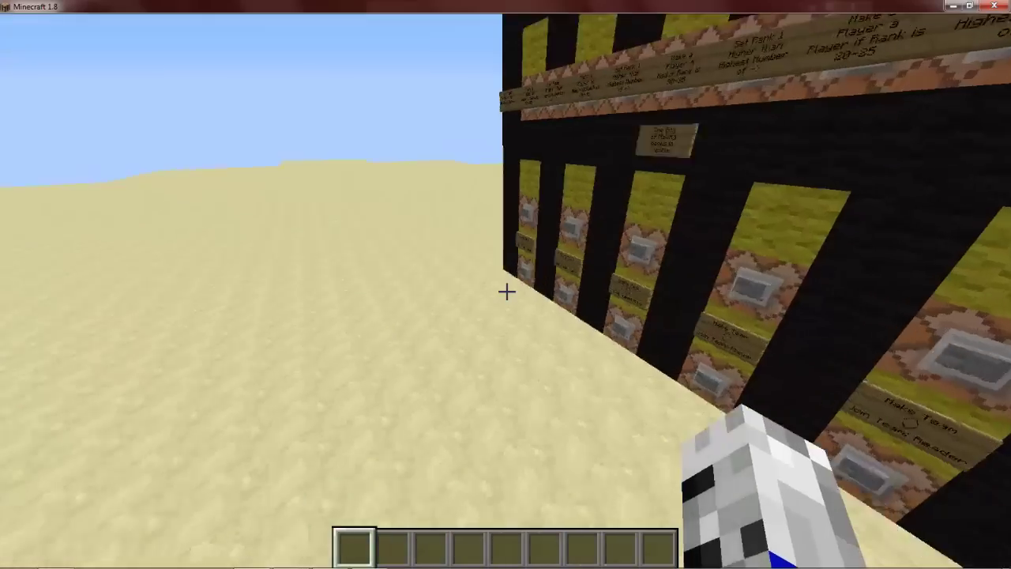
Walk to the build's red-striped side and break two red blocks to expose the dispenser.
key("w")
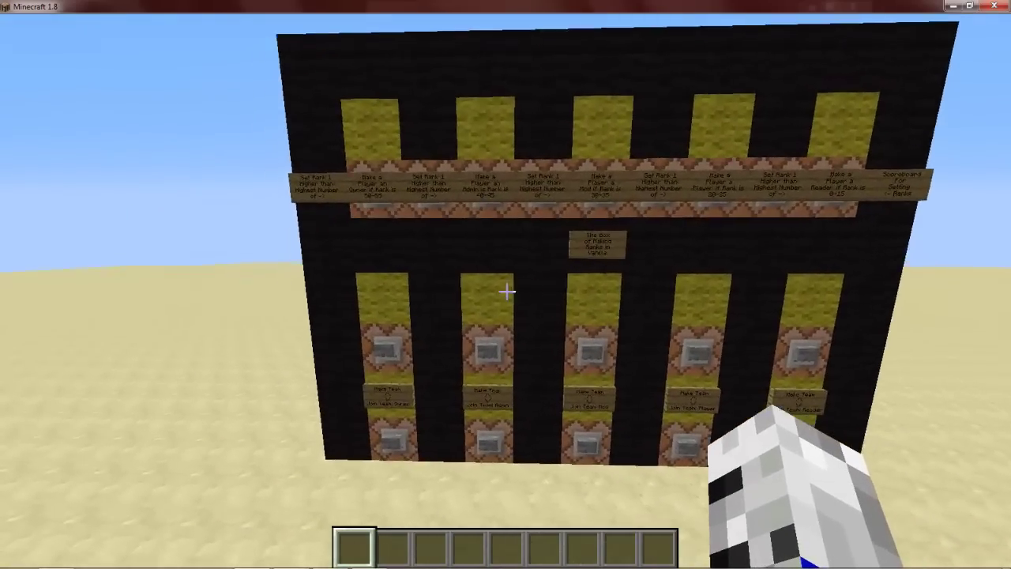
key("w")
key("d")
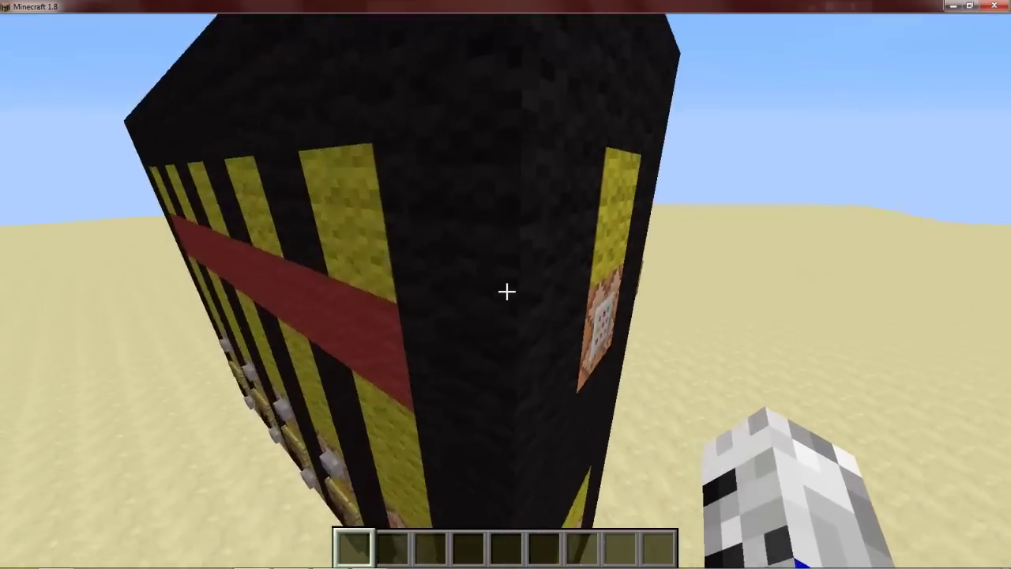
key("w")
left_click(506, 291)
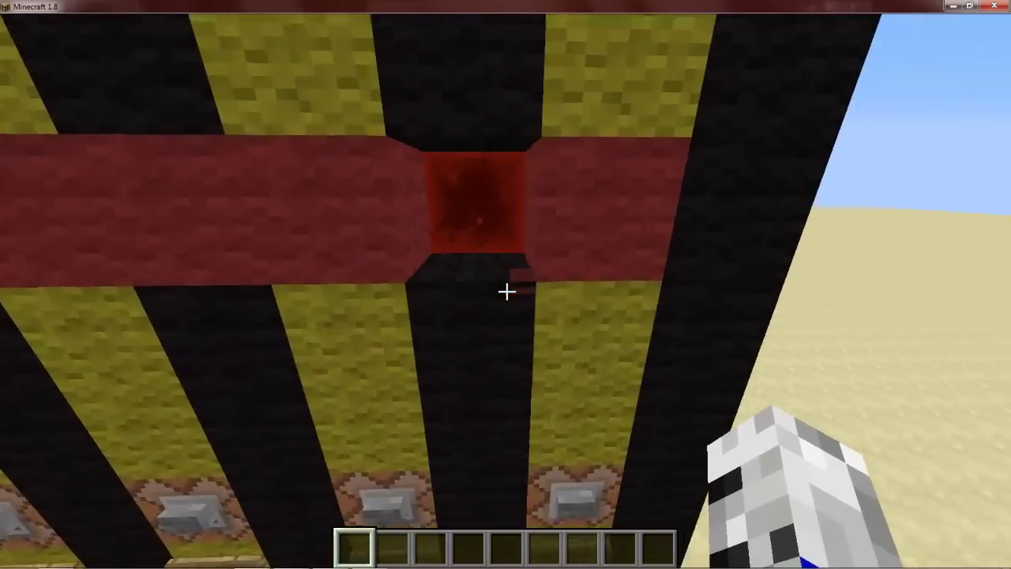
key("w")
left_click(507, 292)
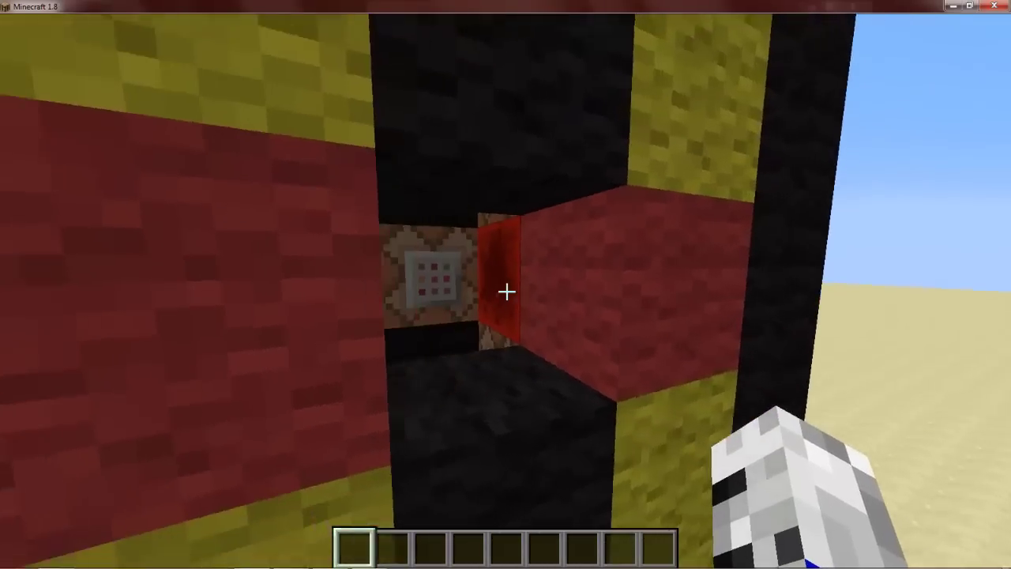
Place a Block of Redstone over the dispenser, then clear Red Wool and other blocks from the hotbar.
middle_click(506, 291)
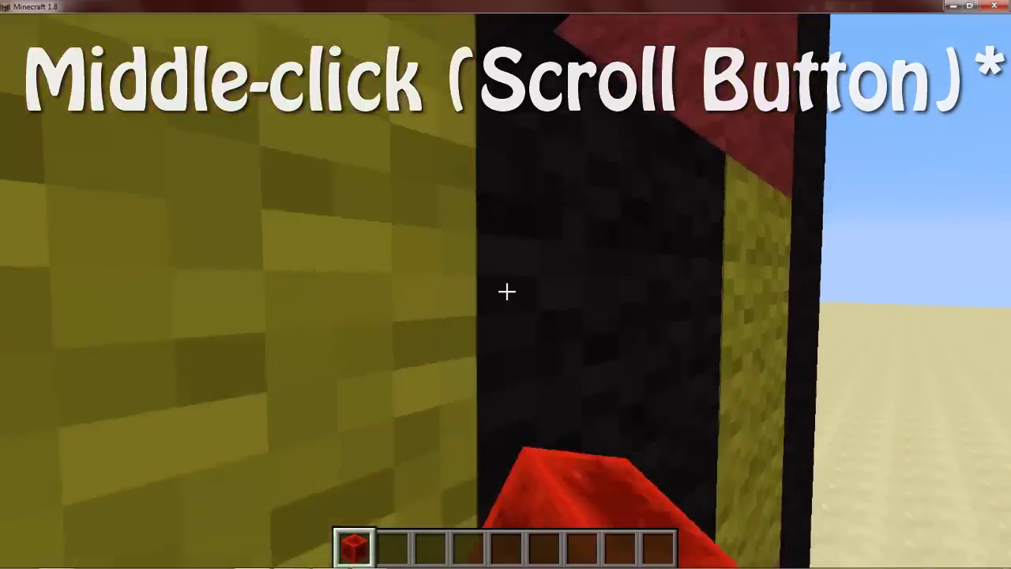
right_click(506, 292)
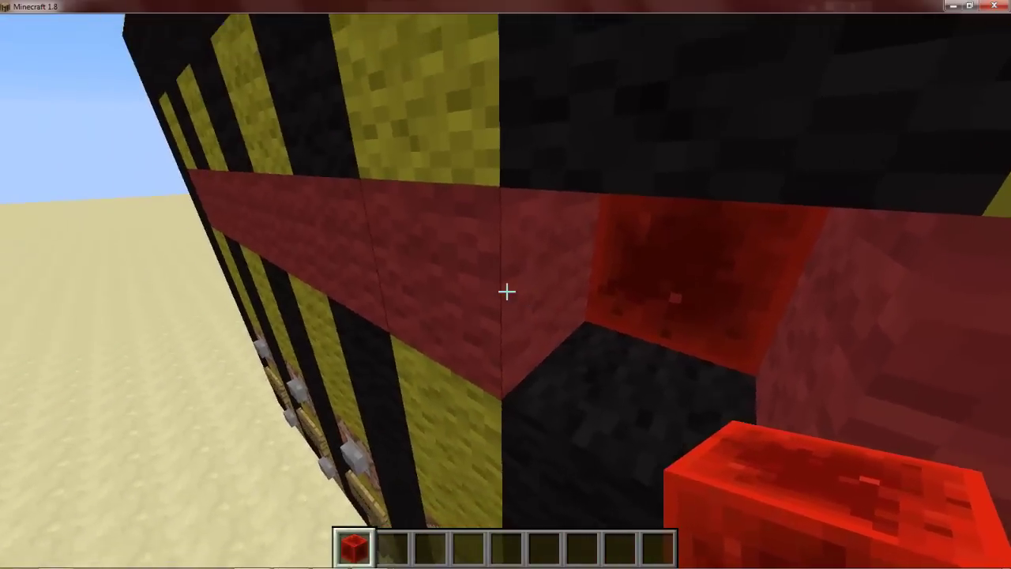
middle_click(506, 292)
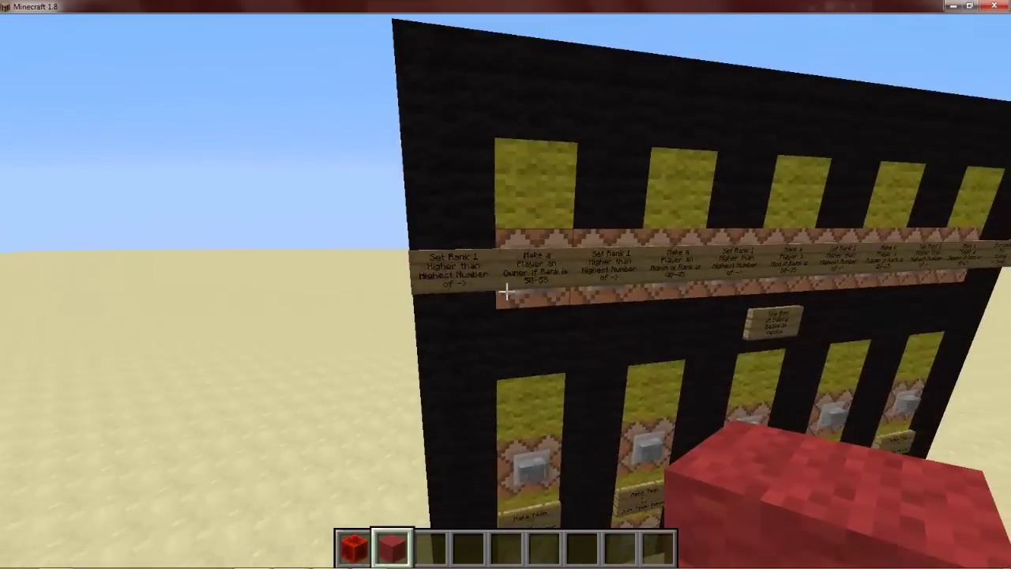
key("e")
left_click(379, 397, "shift")
left_click(350, 389, "shift")
key("e")
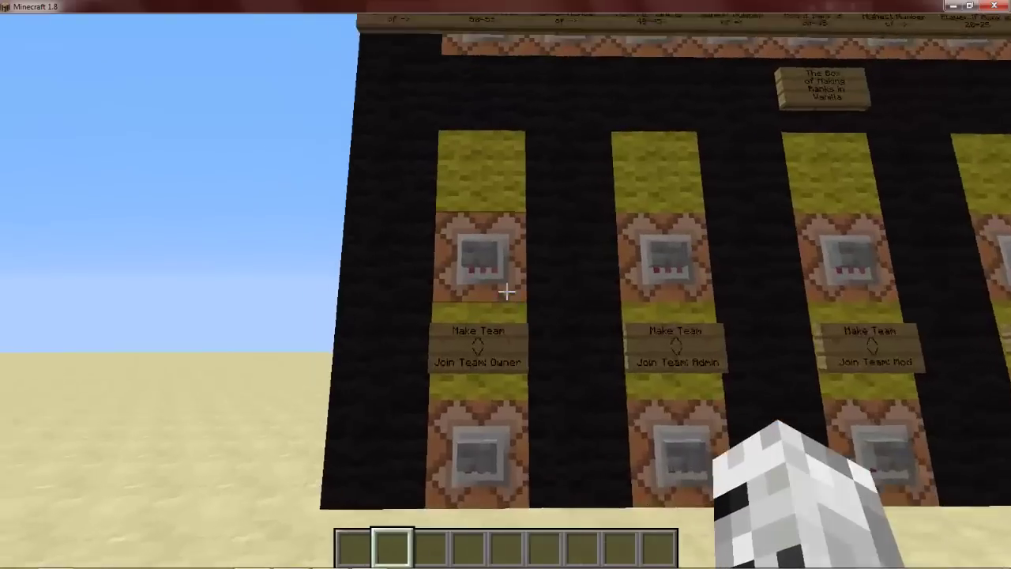
Step back until all five team columns (Owner, Admin, Mod, Player, Reader) show, then pause the game.
key("w")
key("d")
key("d")
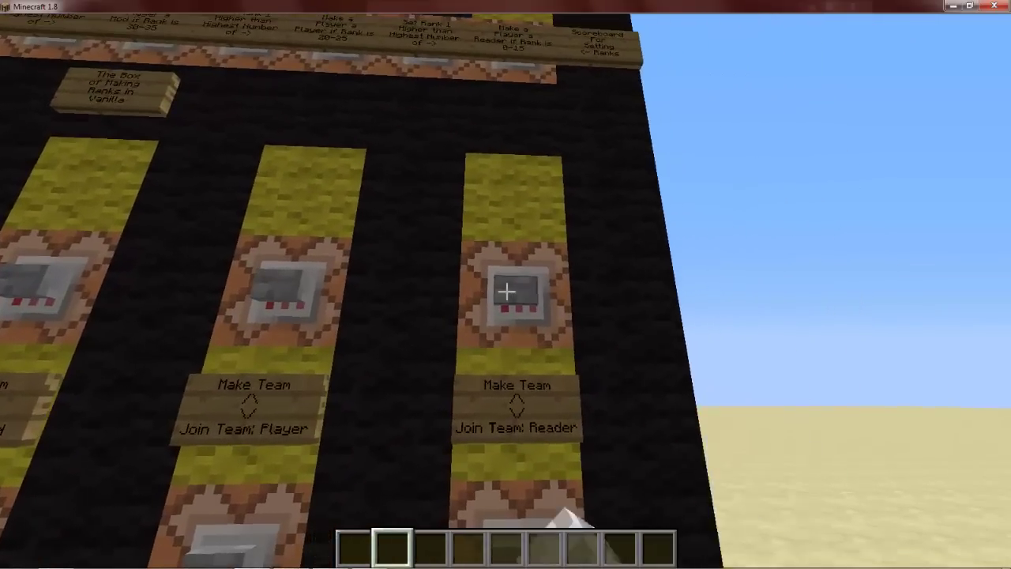
key("s")
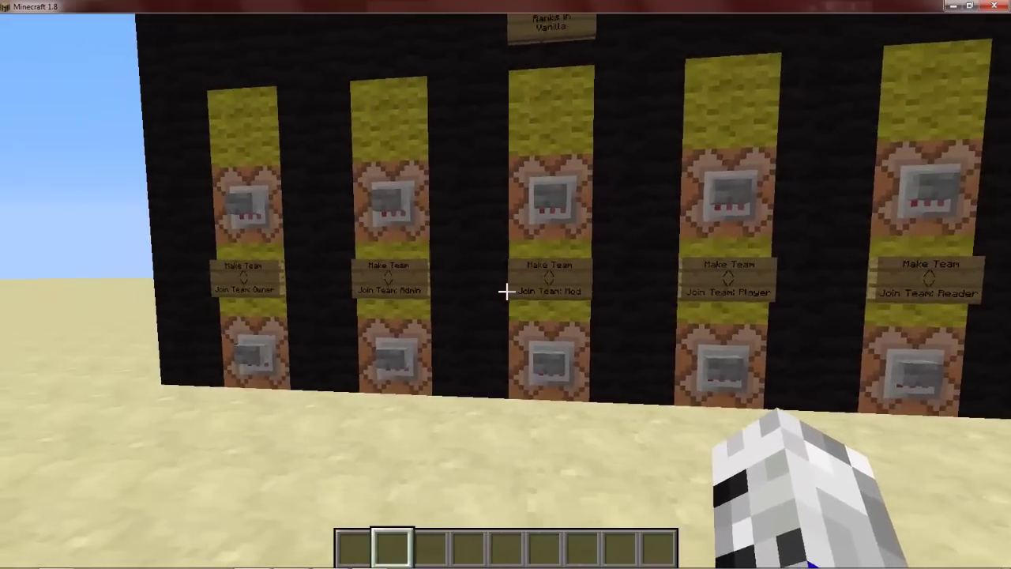
key("w")
key("s")
key("s")
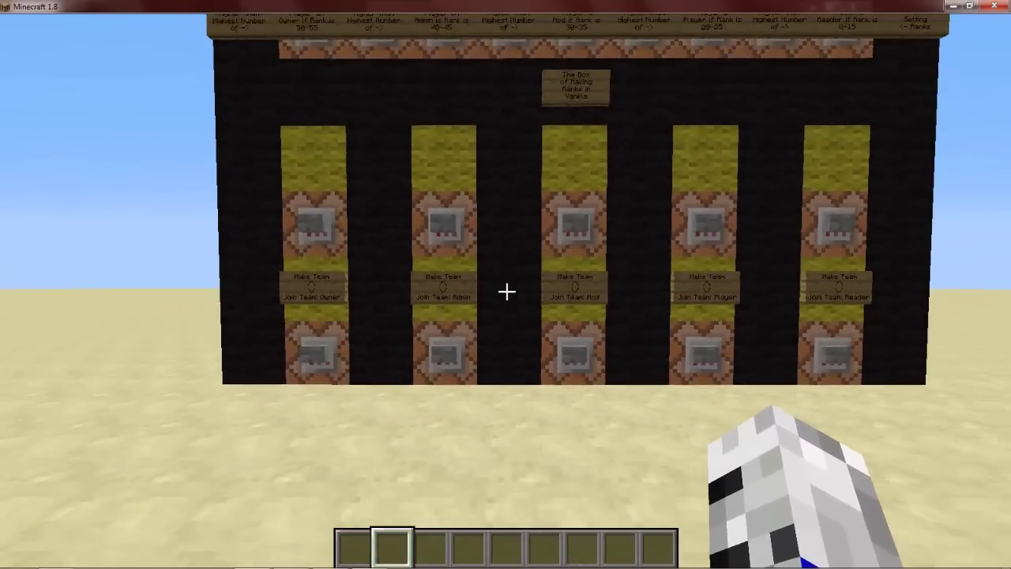
key("w")
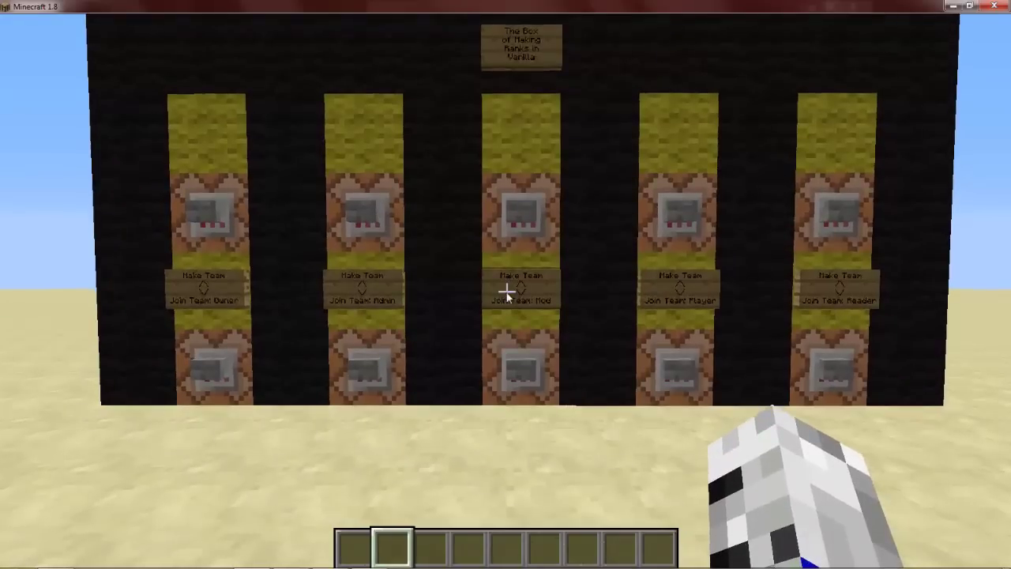
key("Escape")
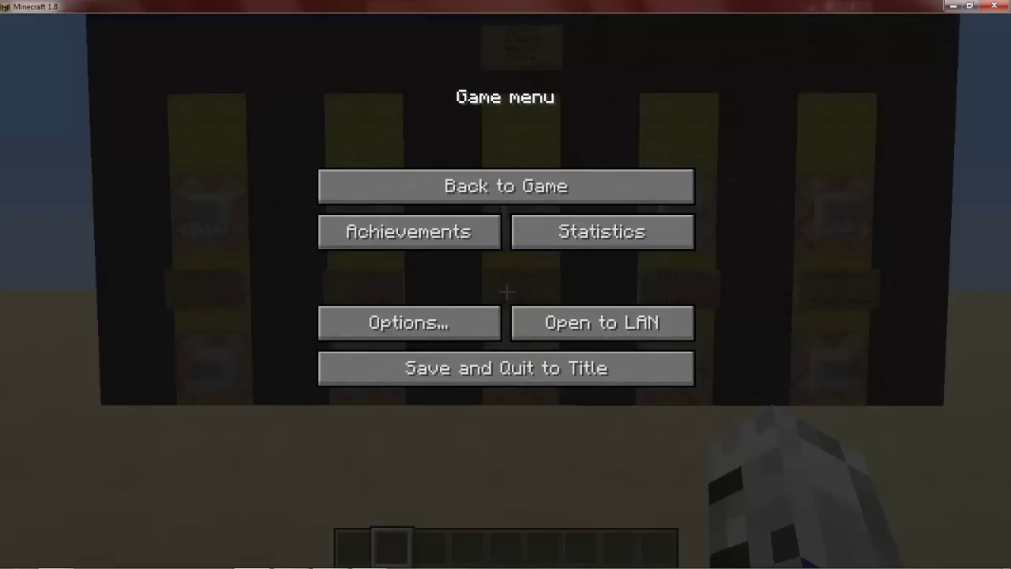
Save and quit to title, then refresh The Prefix Box world's data in NBTExplorer.
left_click(452, 373)
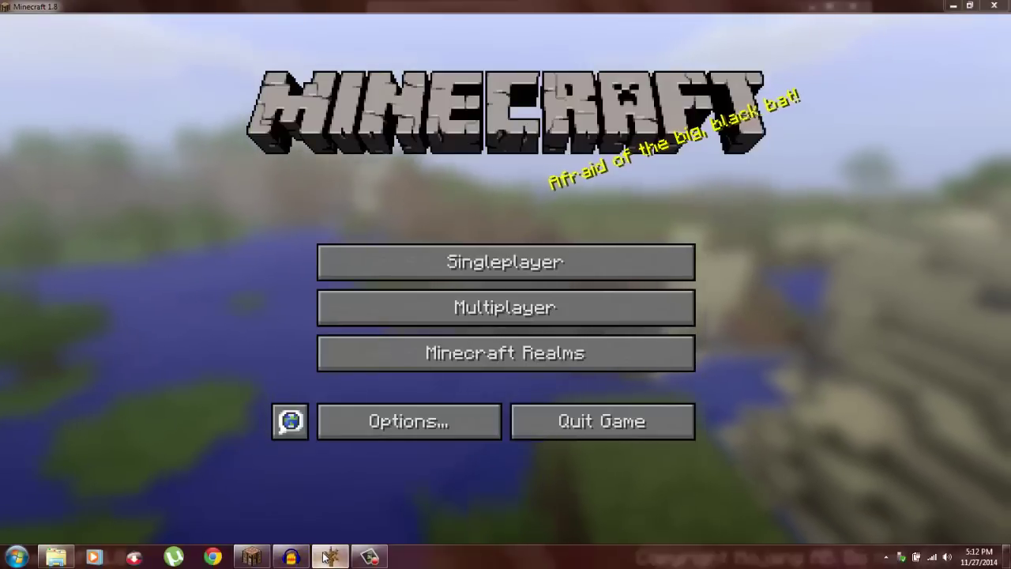
left_click(336, 551)
scroll(144, 269, "up", 2)
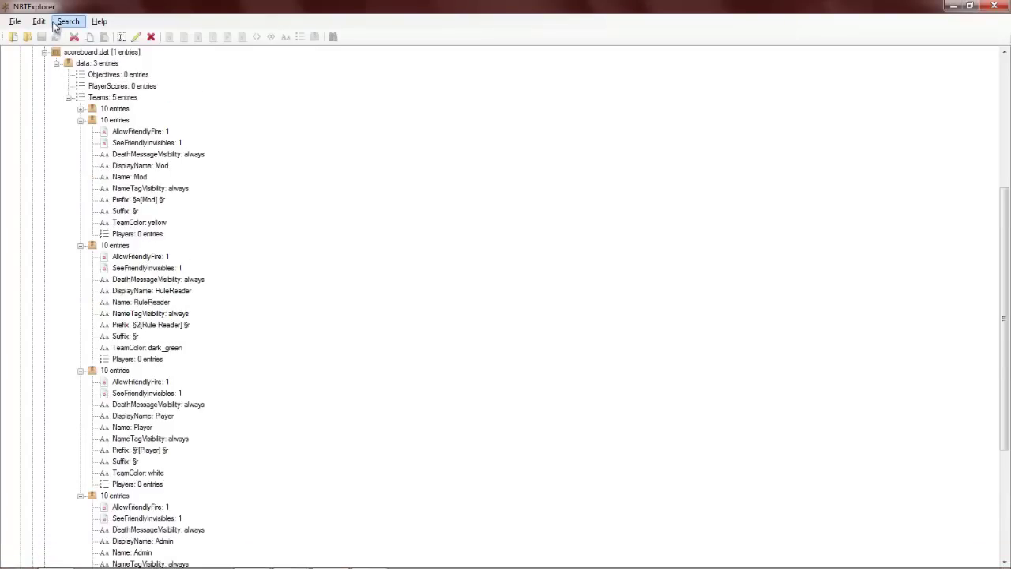
scroll(48, 85, "up", 3)
left_click(55, 120)
left_click(56, 36)
Expand data > scoreboard.dat > data > Teams in The Prefix Box.
scroll(69, 163, "down", 5)
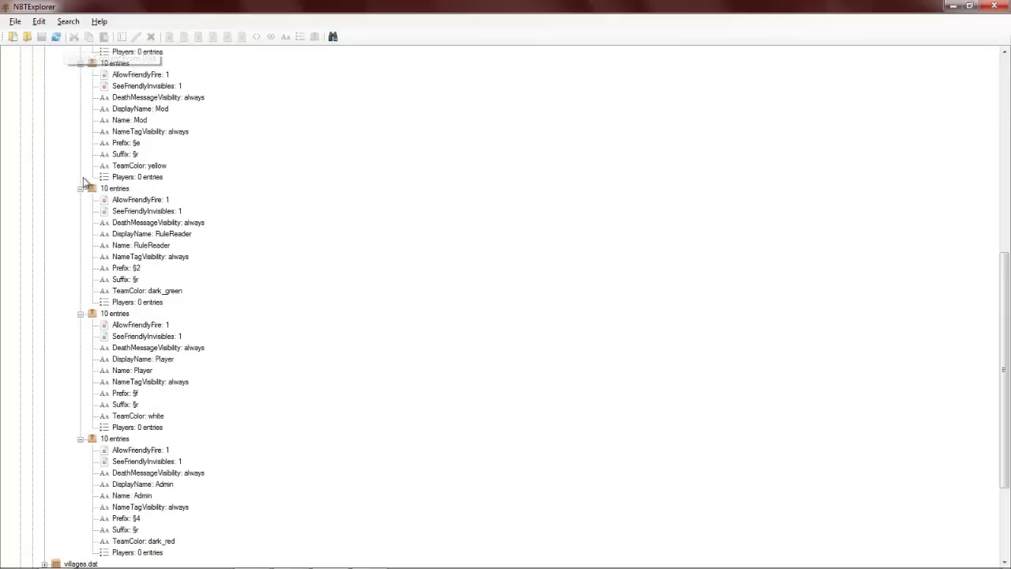
scroll(136, 177, "up", 7)
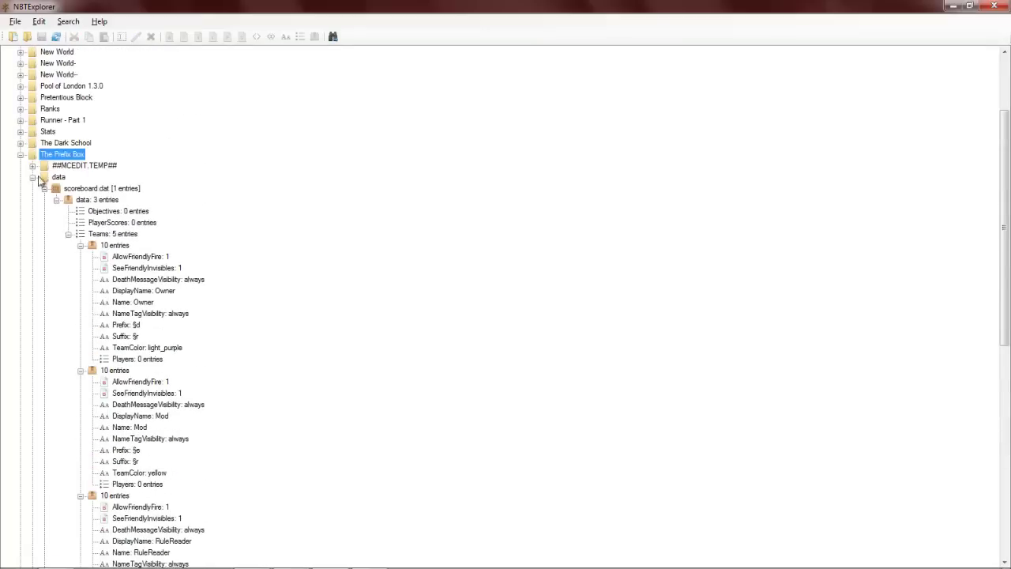
left_click(33, 177)
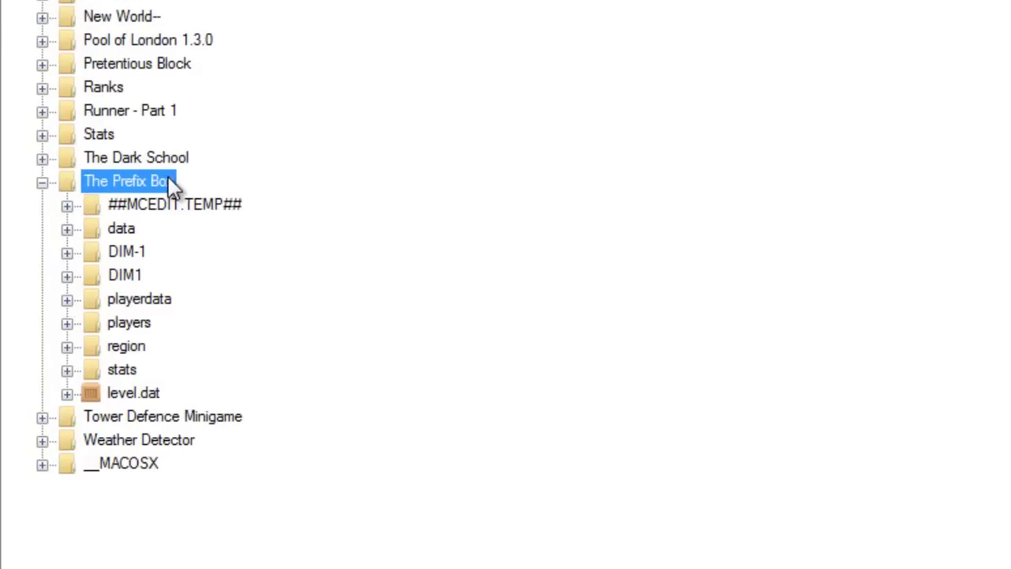
left_click(68, 228)
left_click(93, 253)
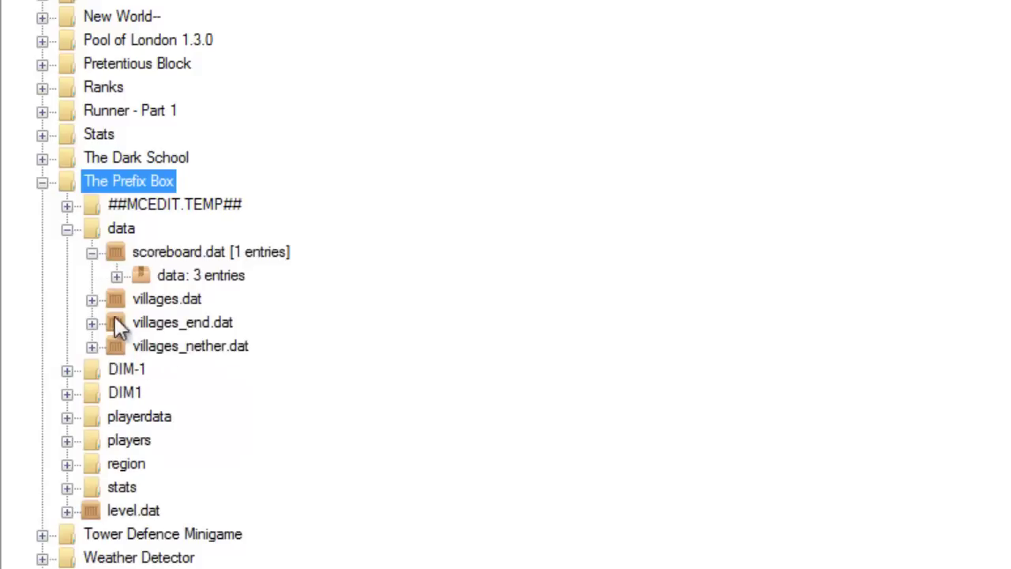
left_click(116, 276)
left_click(141, 347)
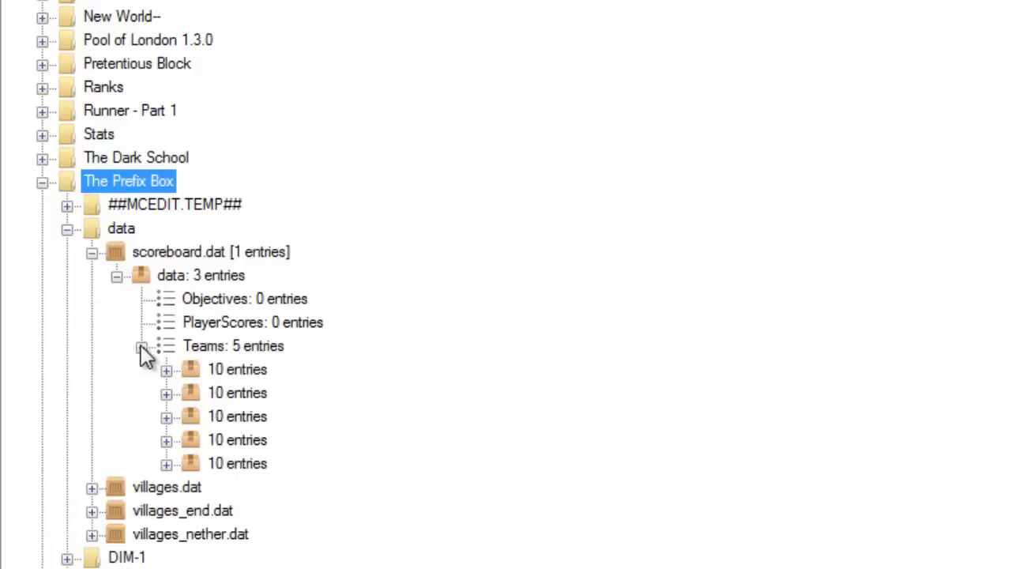
Expand the Admin, Player, RuleReader, Mod and Owner team compounds and inspect Owner's Prefix and Name.
left_click(166, 463)
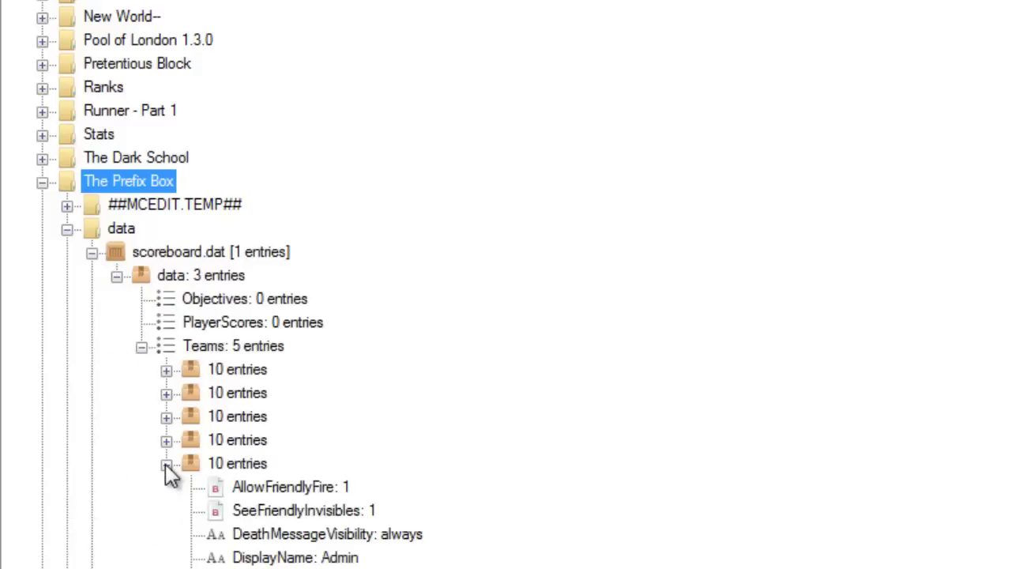
left_click(166, 440)
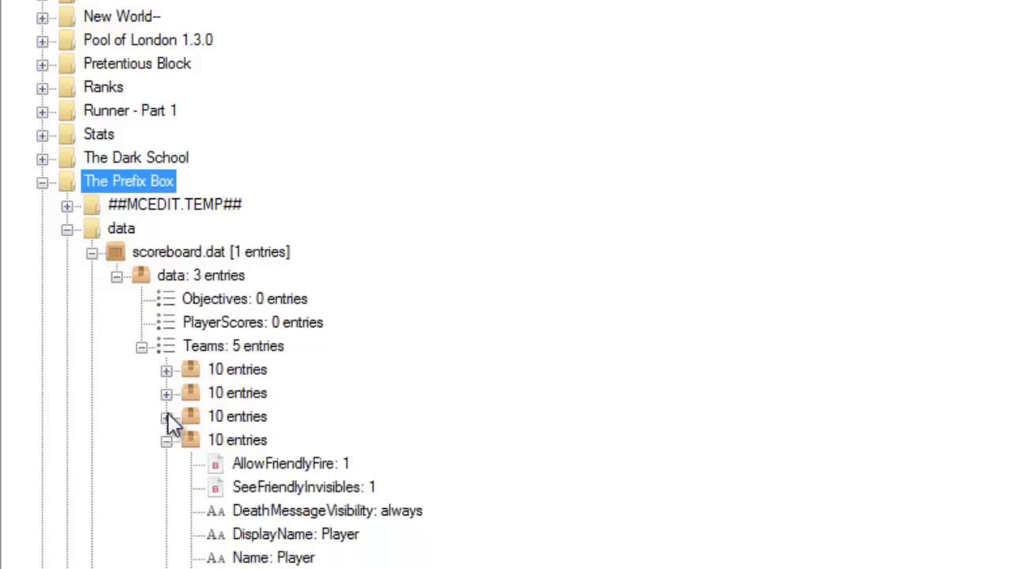
left_click(166, 416)
left_click(166, 393)
left_click(166, 369)
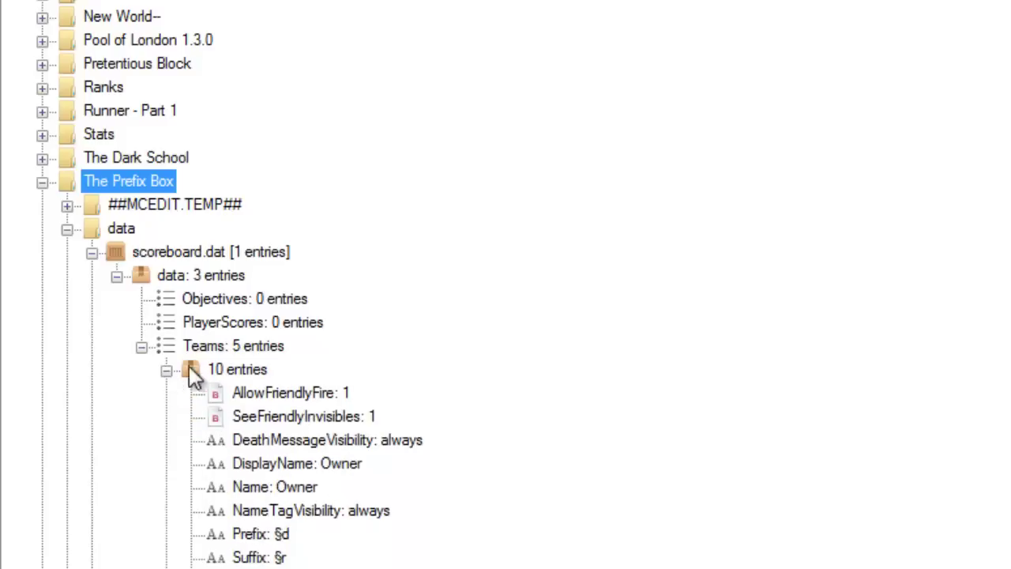
scroll(320, 399, "down", 1)
scroll(315, 412, "down", 1)
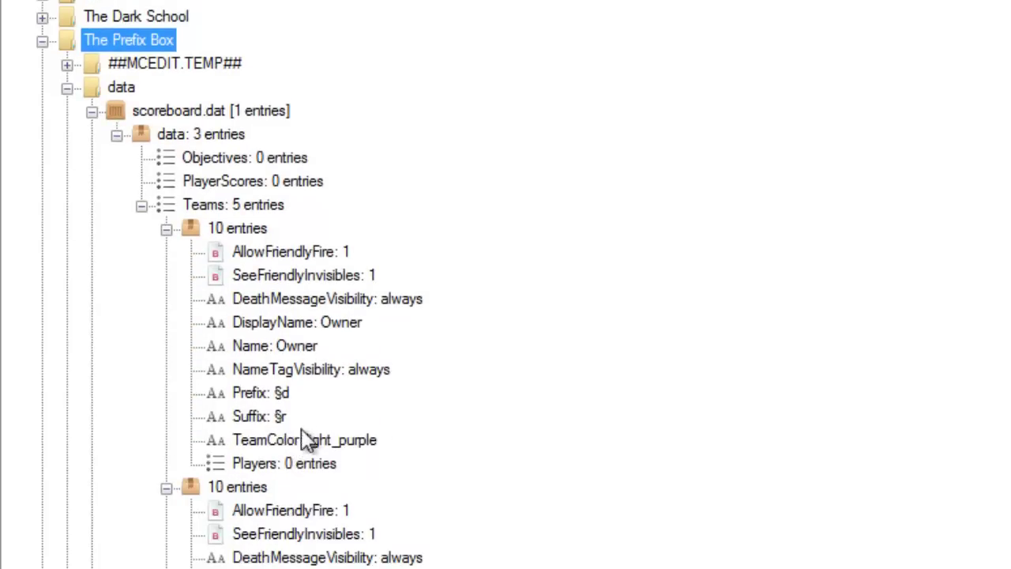
left_click(272, 399)
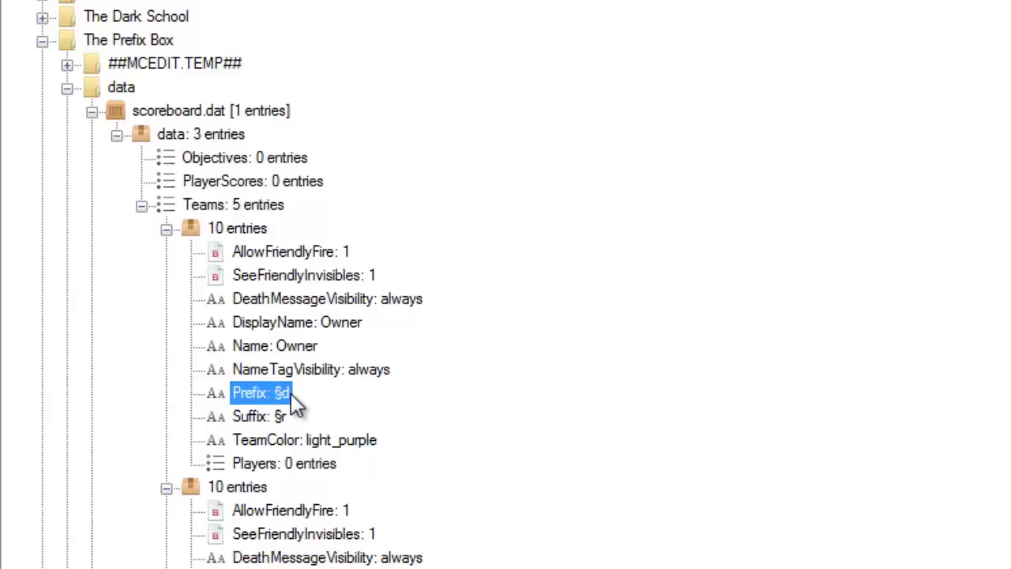
left_click(289, 349)
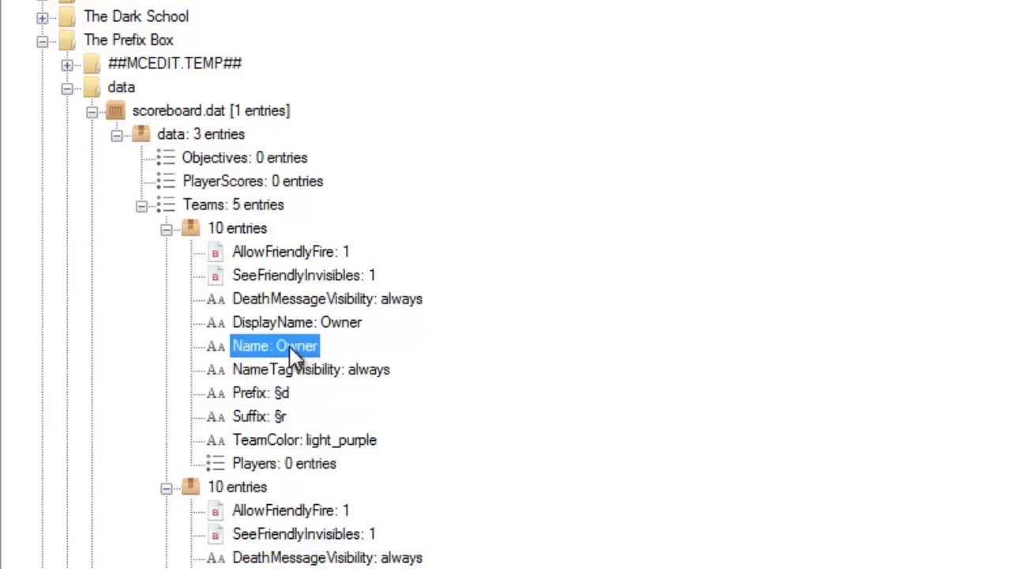
Change the Owner team's Prefix from §d to §d[Owner] §r and collapse the Owner compound.
left_click(276, 397)
double_click(273, 474)
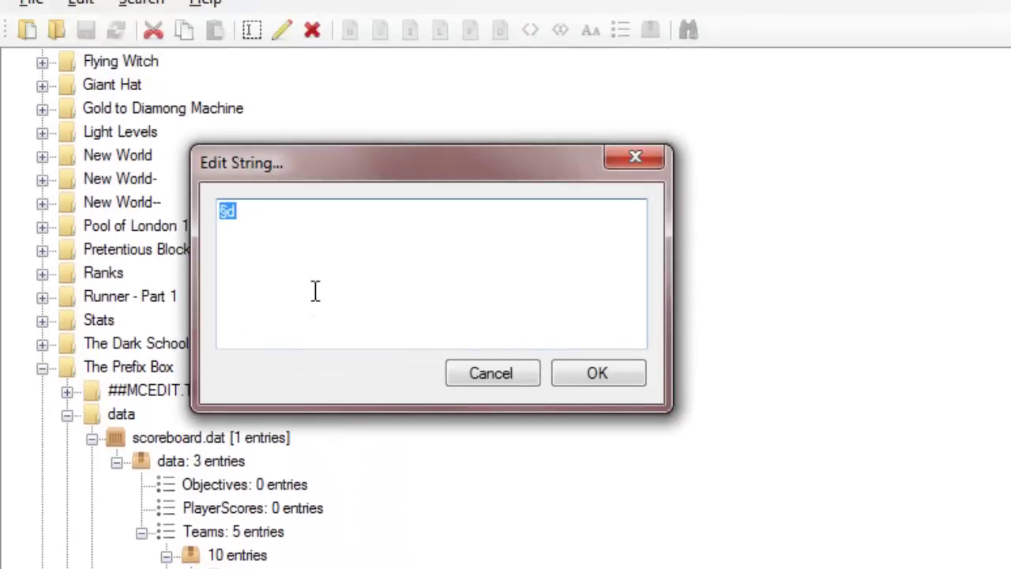
left_click(274, 211)
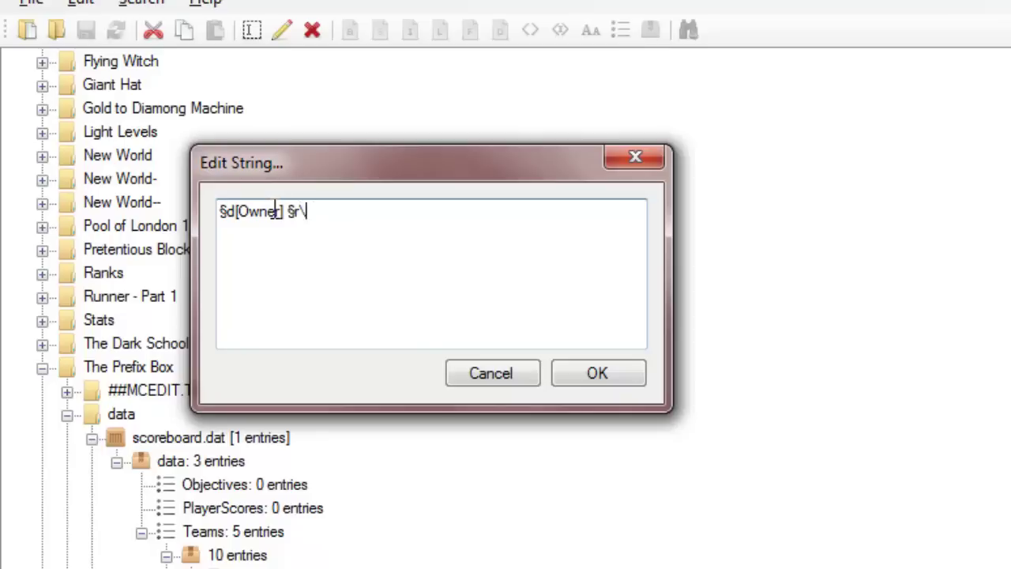
key("alt+KP_2")
key("alt+KP_1")
left_click(313, 216)
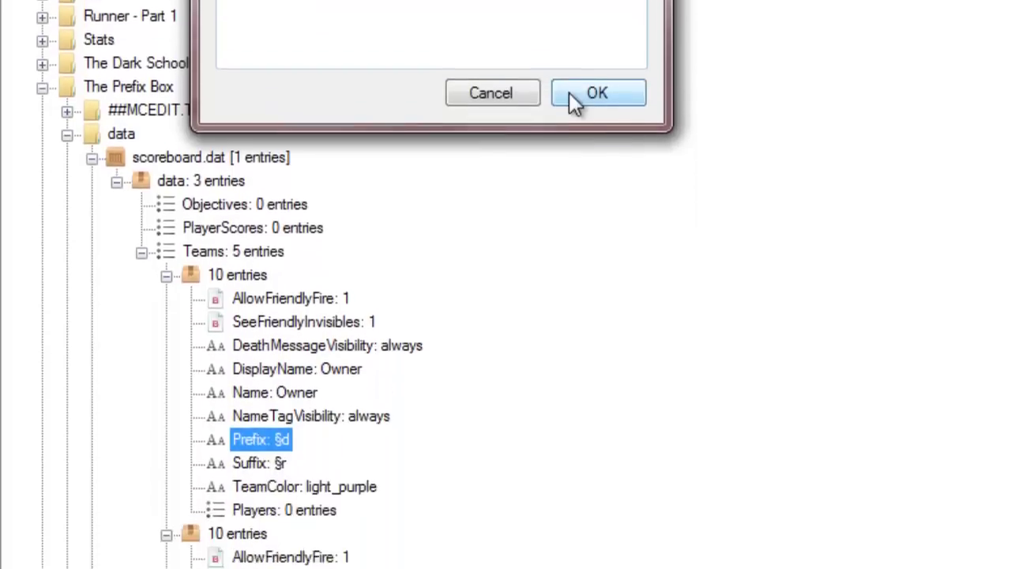
left_click(592, 373)
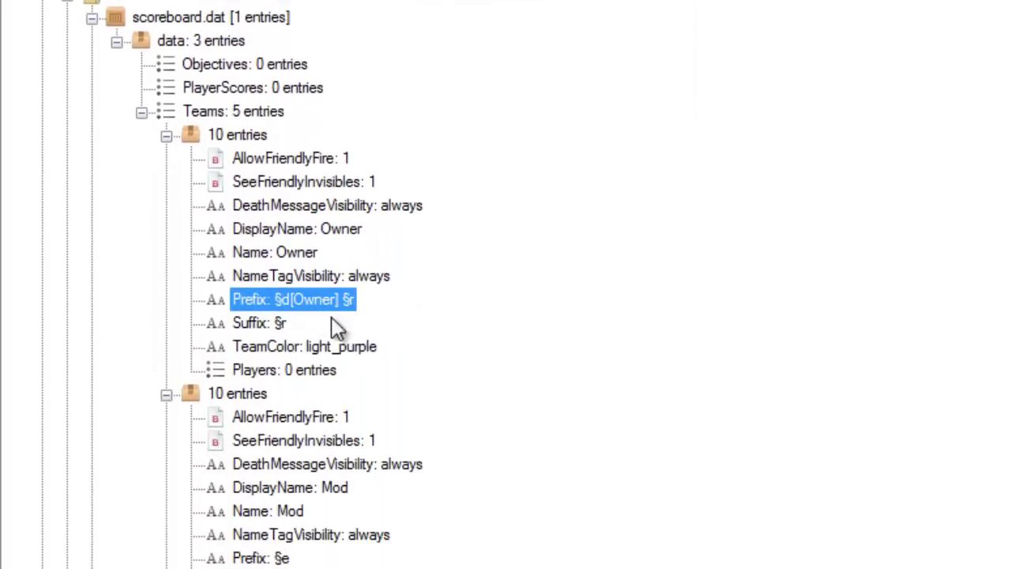
left_click(323, 347)
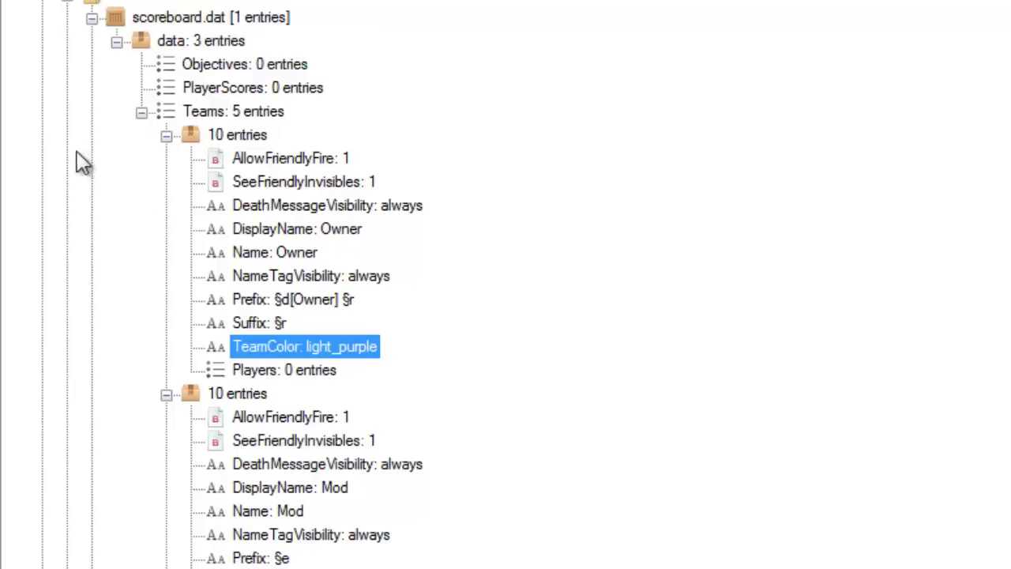
left_click(167, 136)
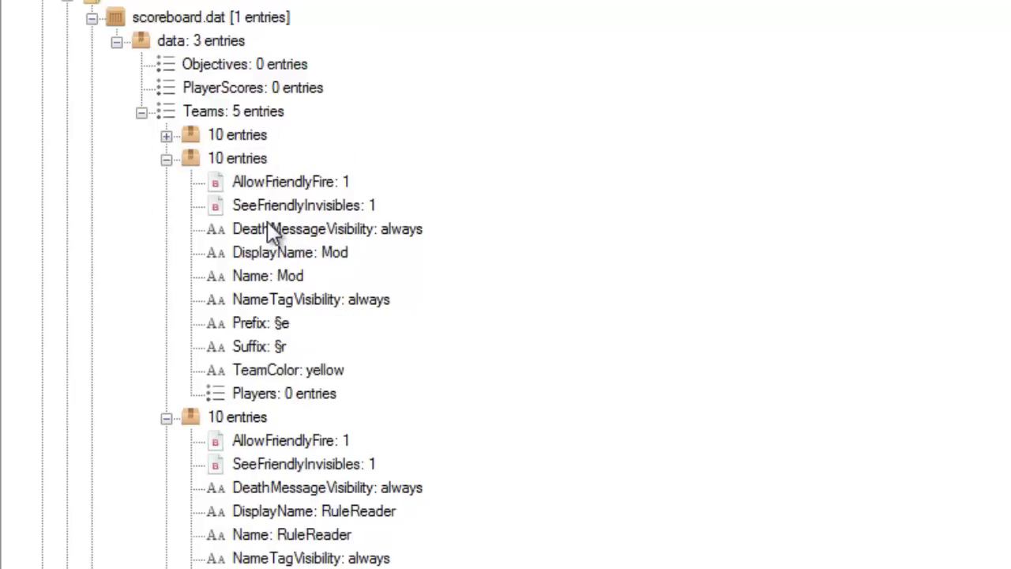
Set the Mod team's Prefix to §e[Mod] §r, collapse it, and begin editing RuleReader's prefix.
left_click(296, 278)
double_click(276, 324)
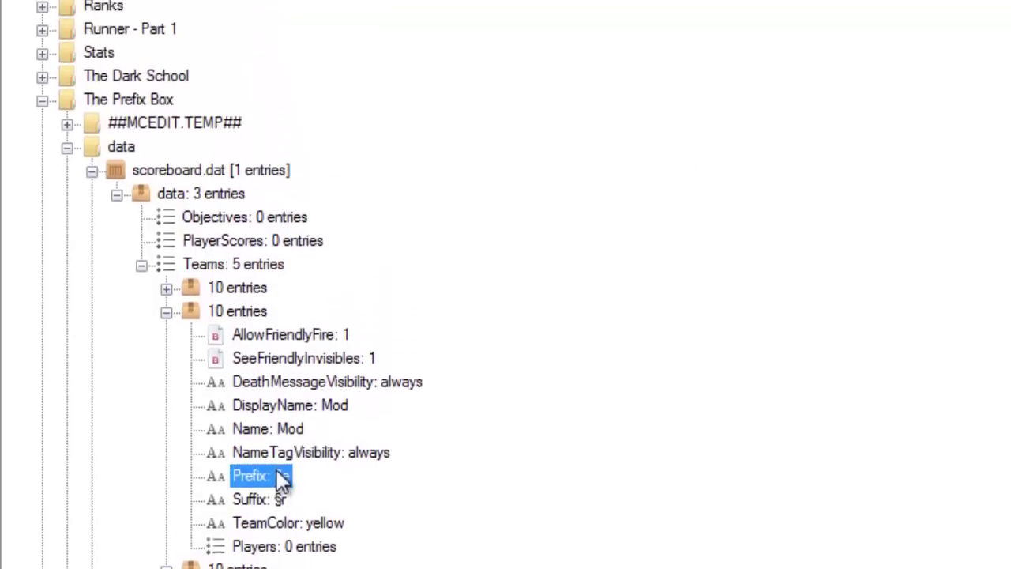
left_click(320, 174)
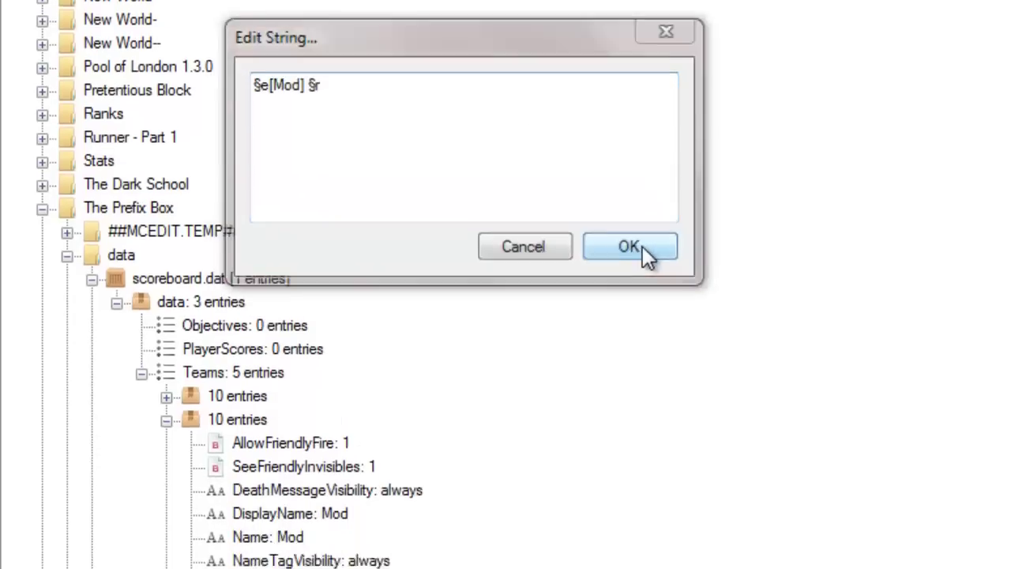
left_click(630, 338)
left_click(167, 236)
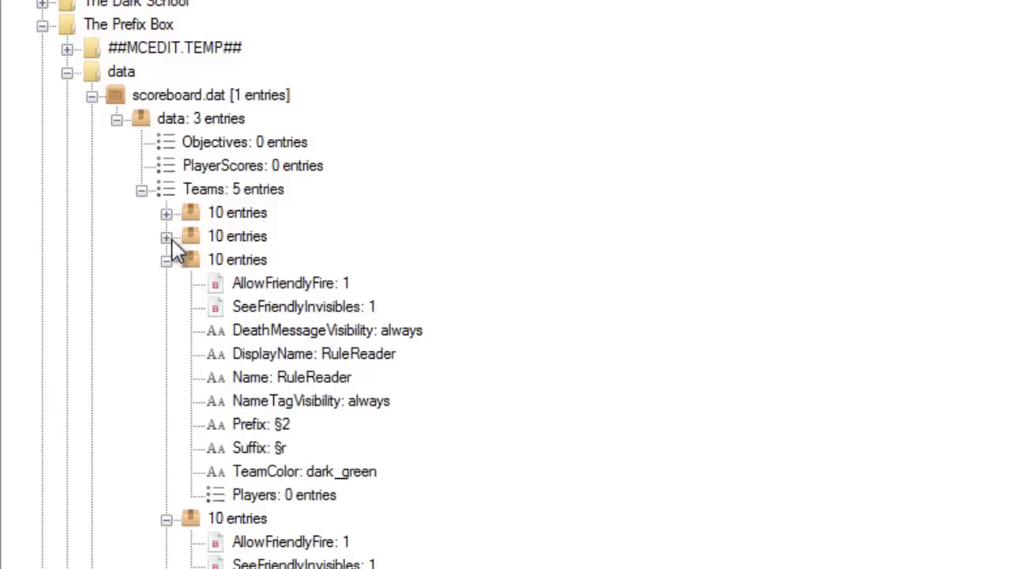
double_click(261, 424)
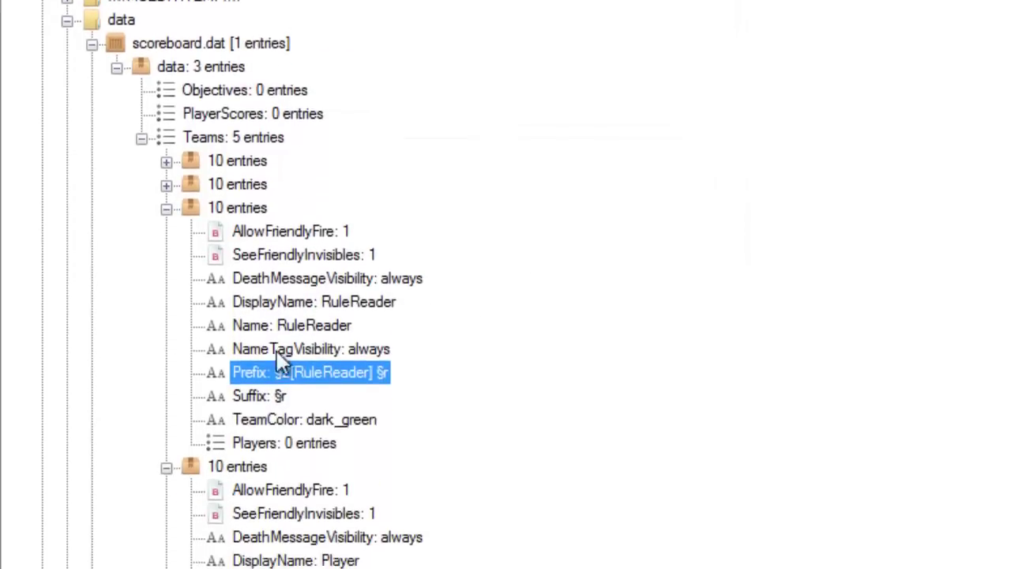
Collapse RuleReader and set the Player team's Prefix to §f[Player] §r.
left_click(165, 210)
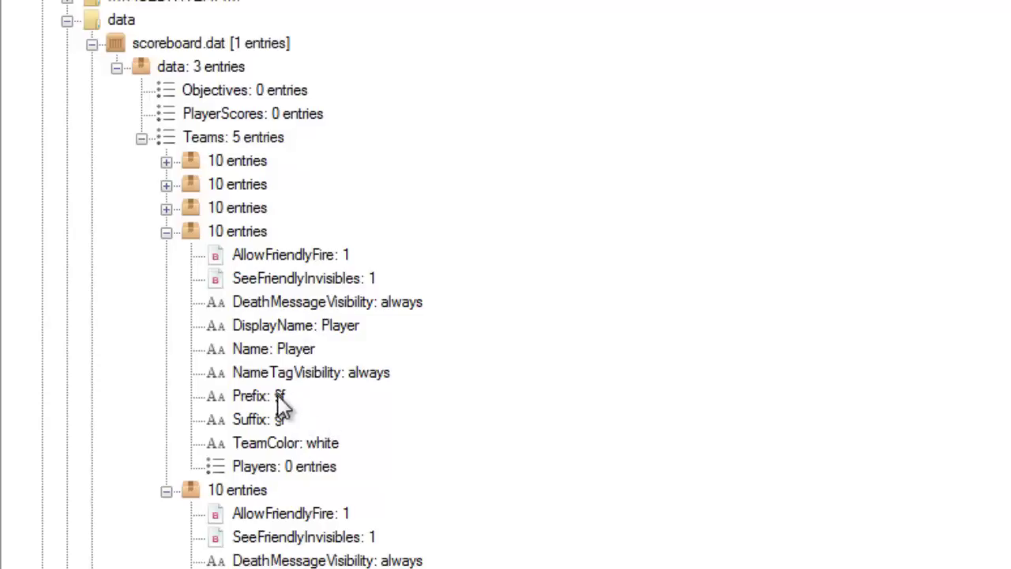
scroll(282, 417, "up", 3)
key("Return")
left_click(115, 98)
type("[Pls")
key("BackSpace")
type("ayer]")
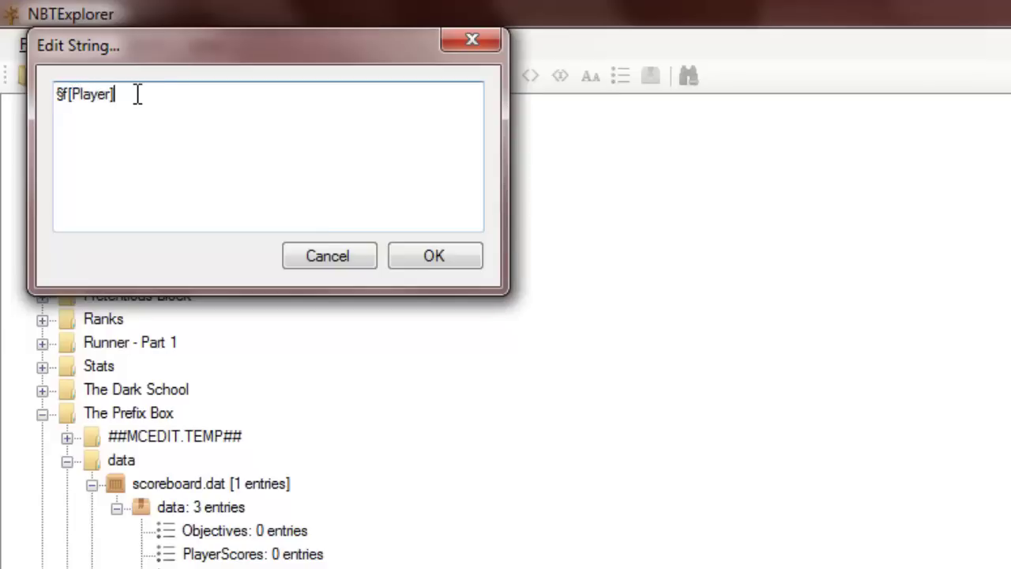
type(" §r")
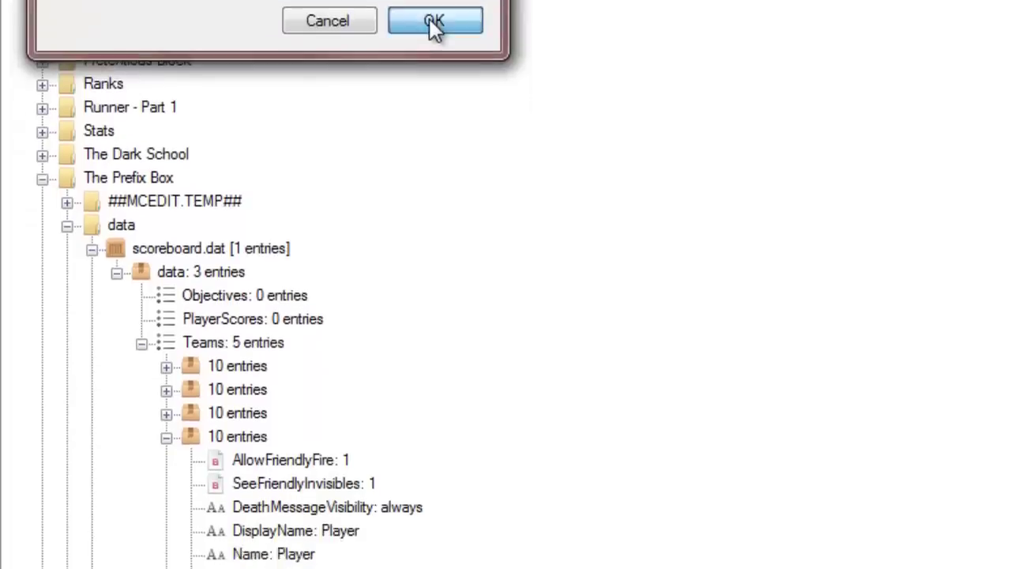
left_click(434, 241)
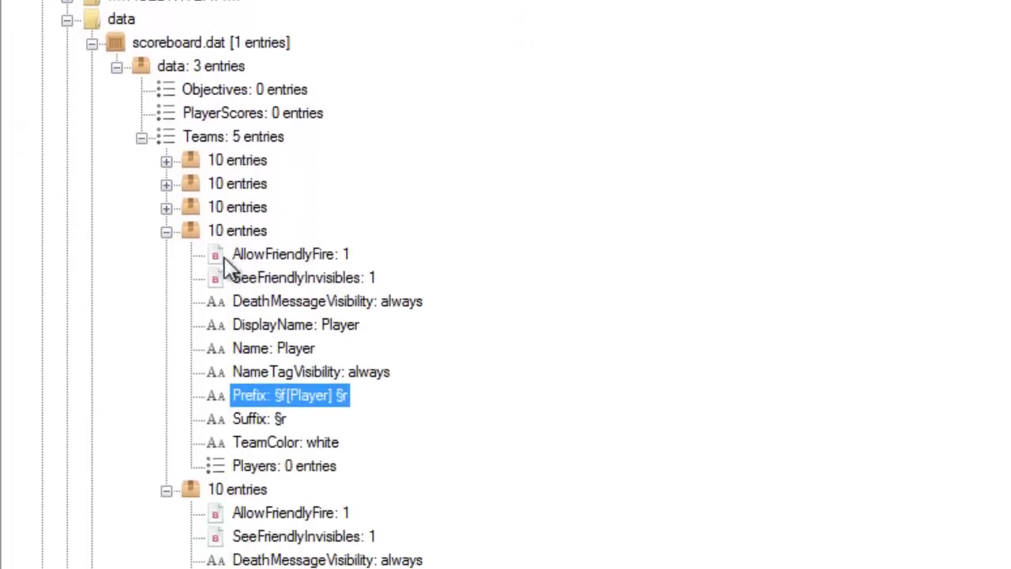
left_click(166, 231)
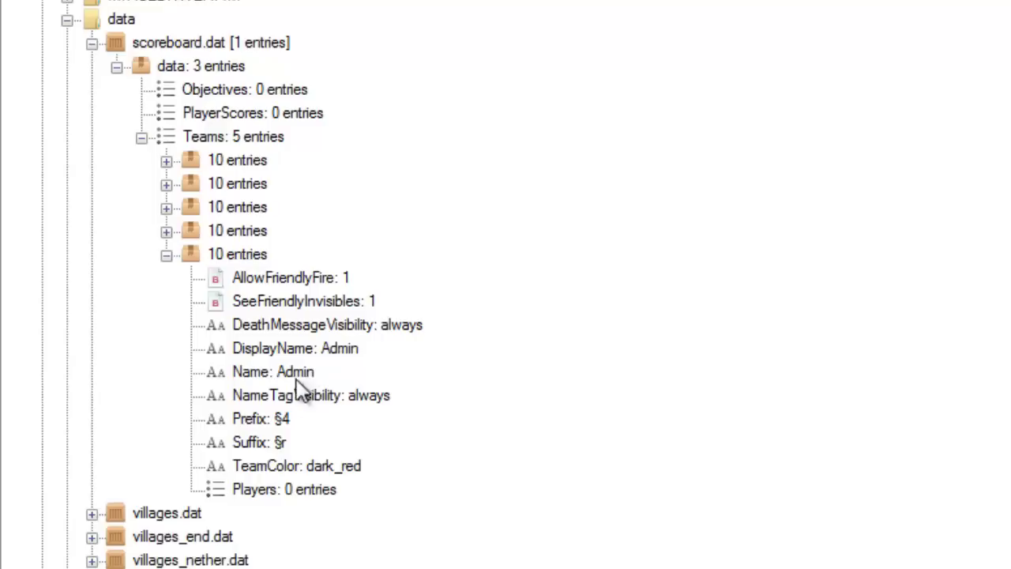
Set the Admin Prefix to §4[Admin] §r, save the tags, and reopen The Prefix Box in Minecraft.
double_click(285, 422)
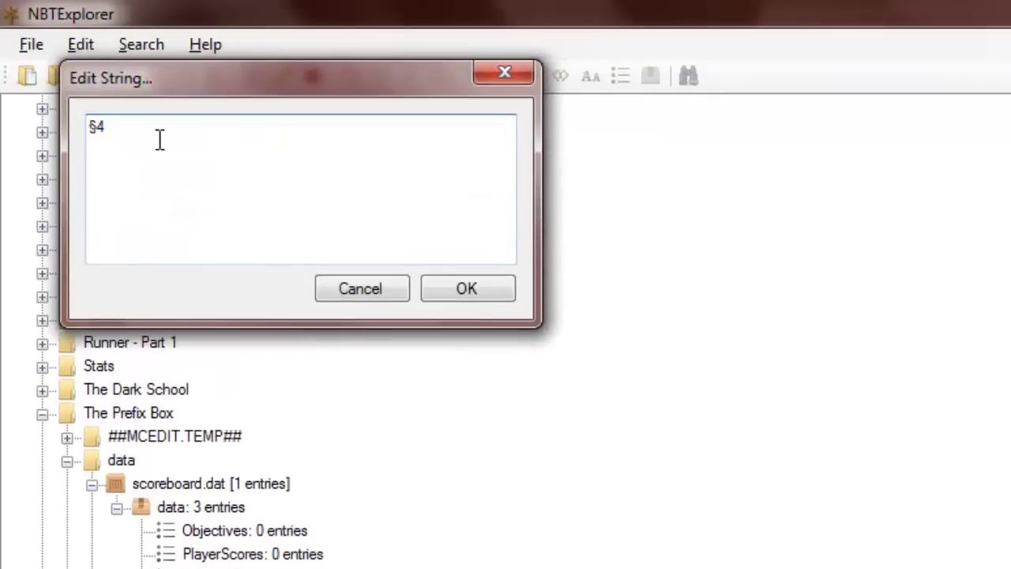
type("[Admin] §r")
left_click(467, 261)
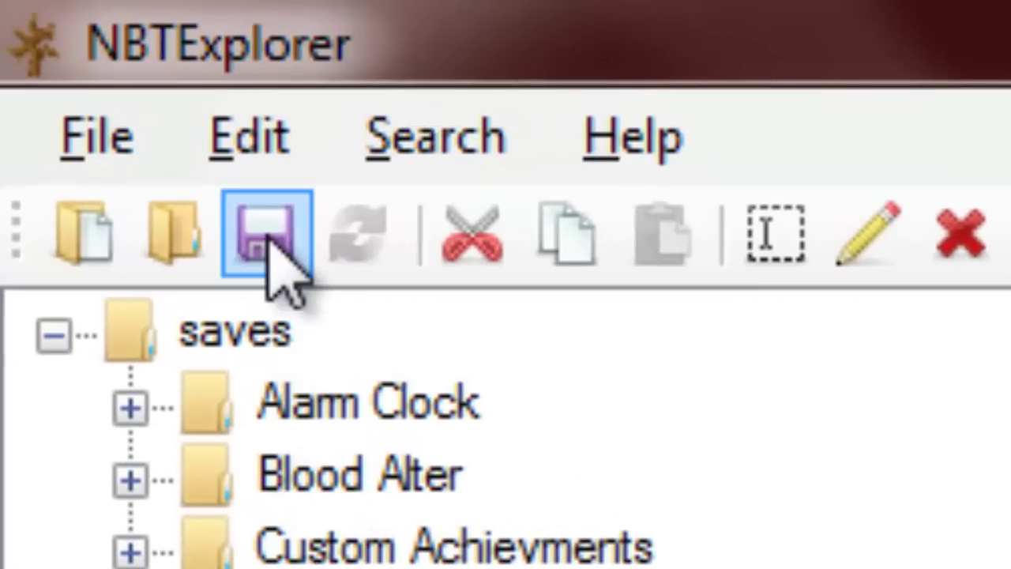
left_click(264, 235)
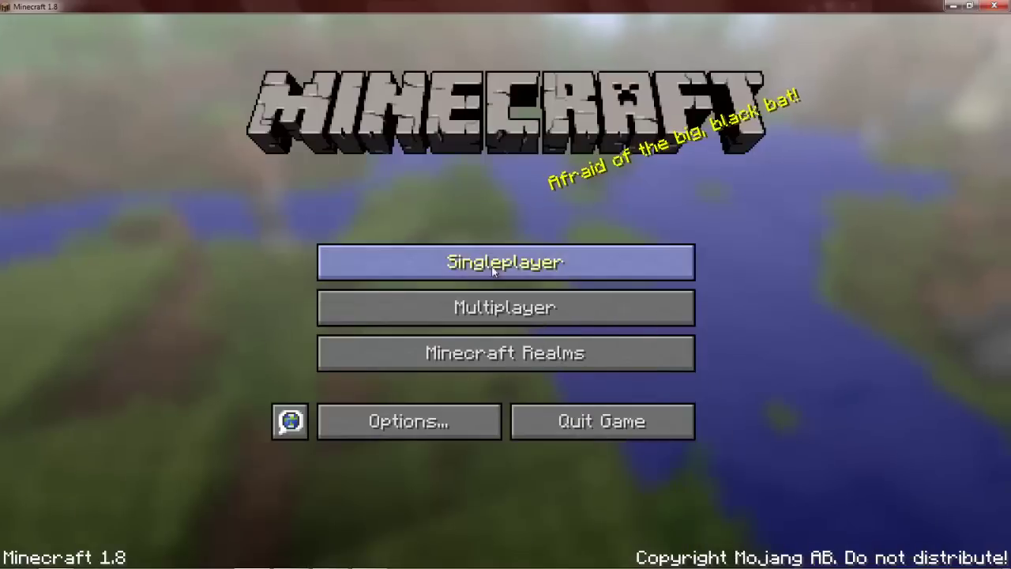
left_click(493, 269)
double_click(362, 101)
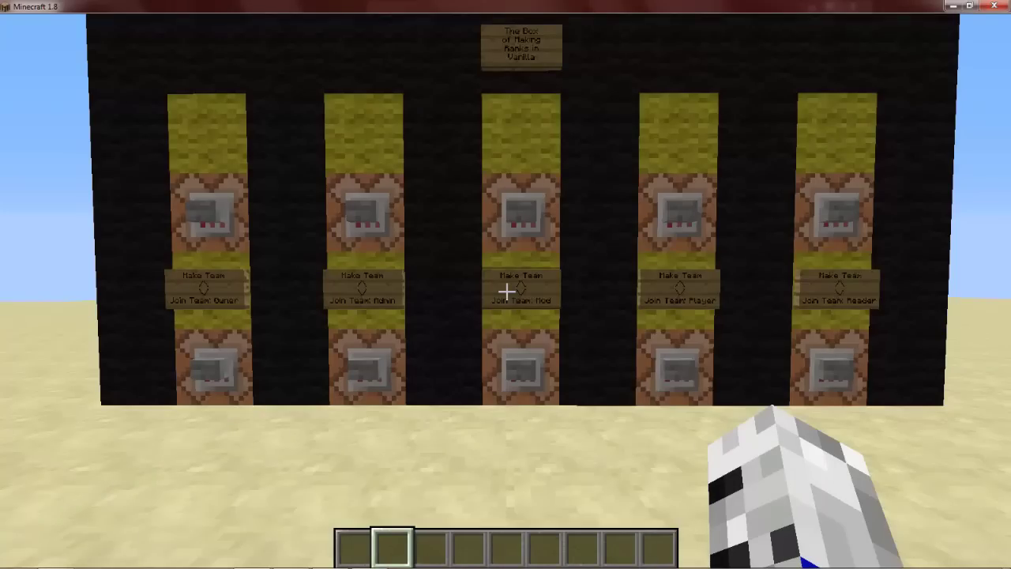
Walk to the Owner column and run /scoreboard objectives add Rank dummy Rank.
key("s")
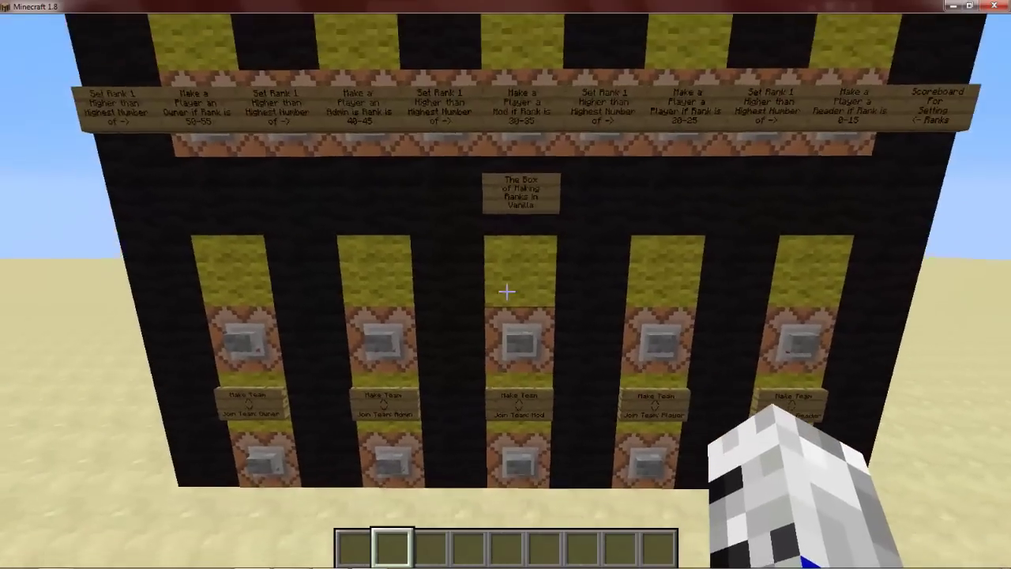
key("w")
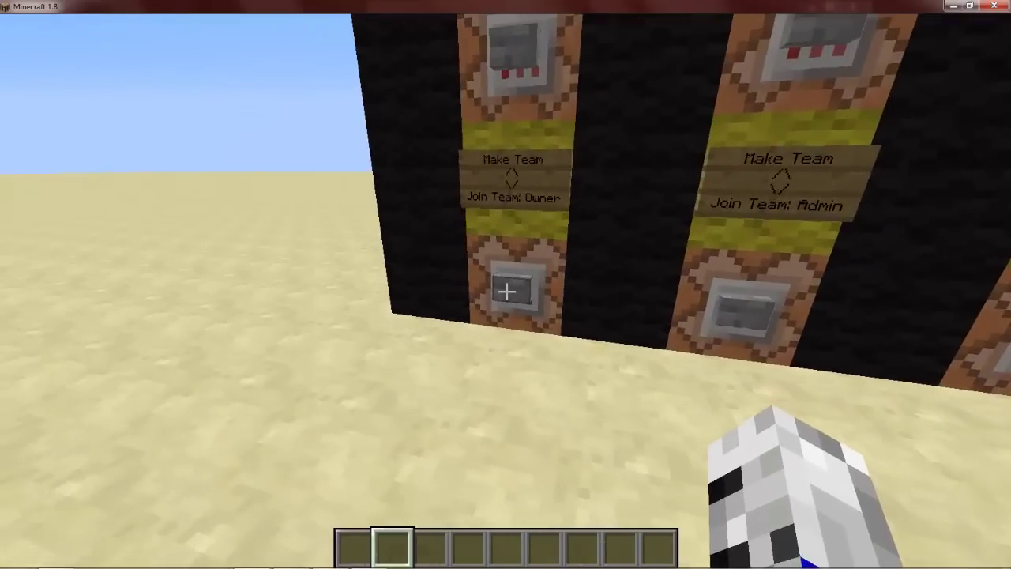
key("slash")
type("sc")
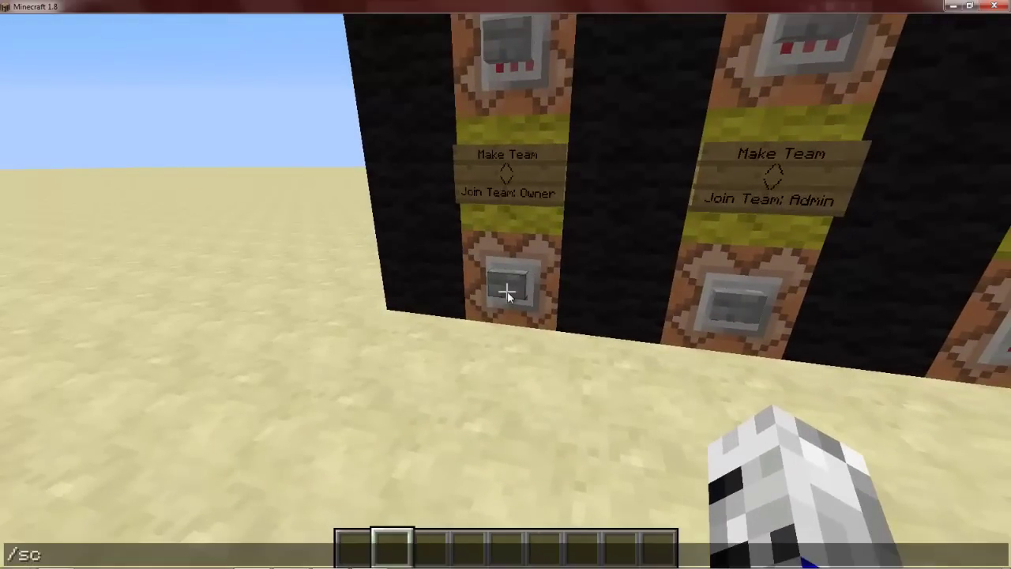
type("oreboard objectives")
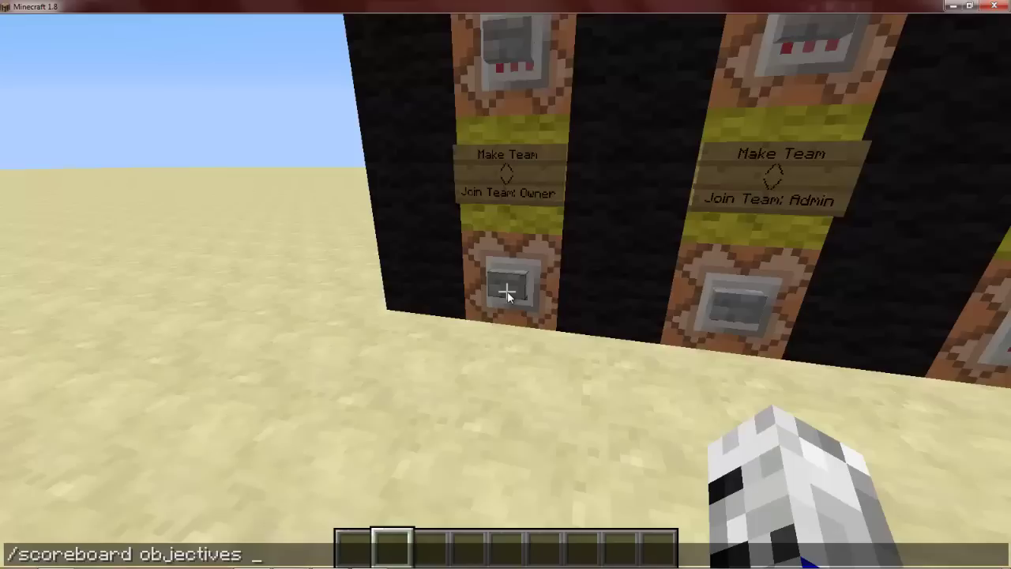
type(" add Rank")
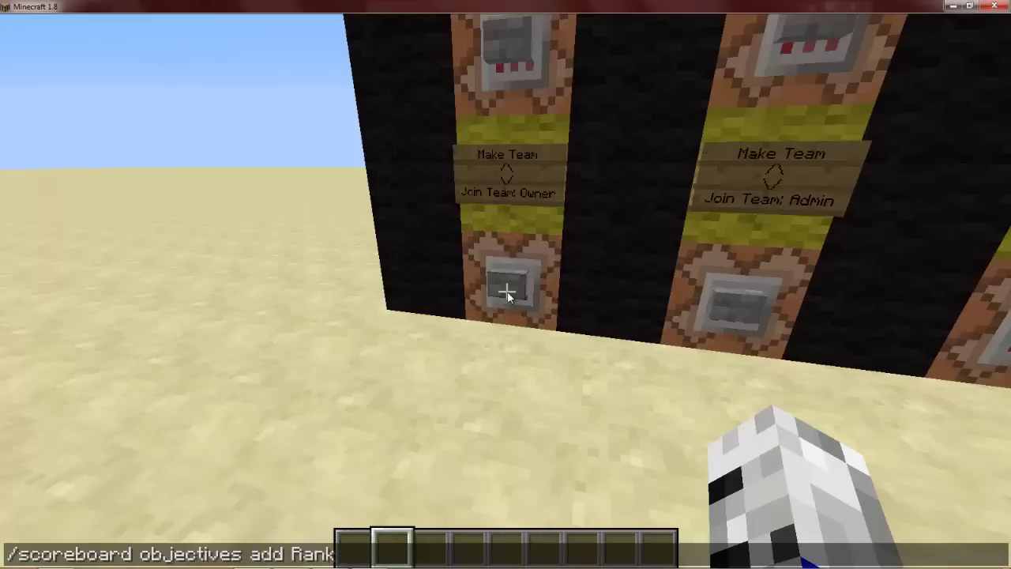
type(" dummy Ran")
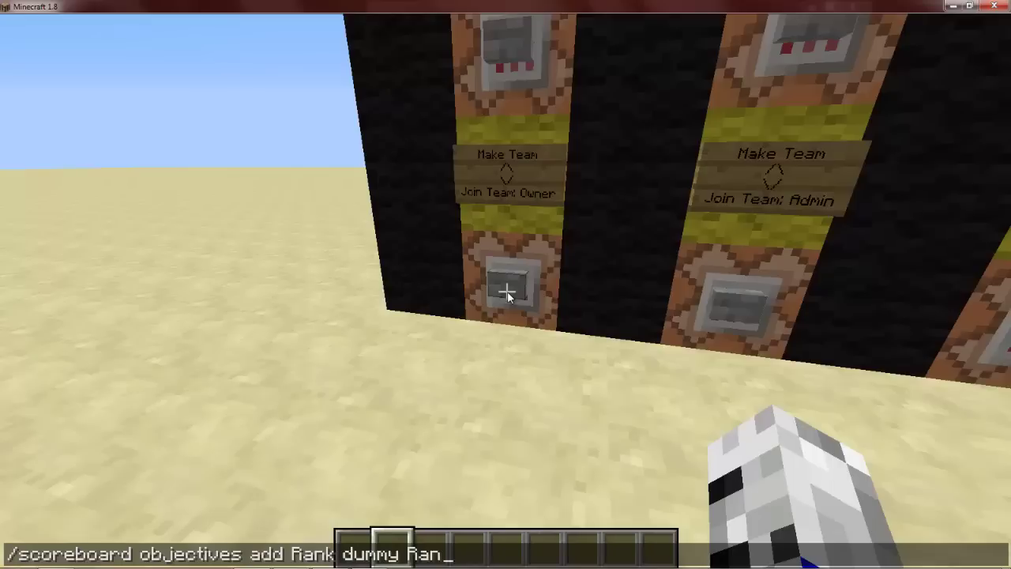
type("k")
key("Return")
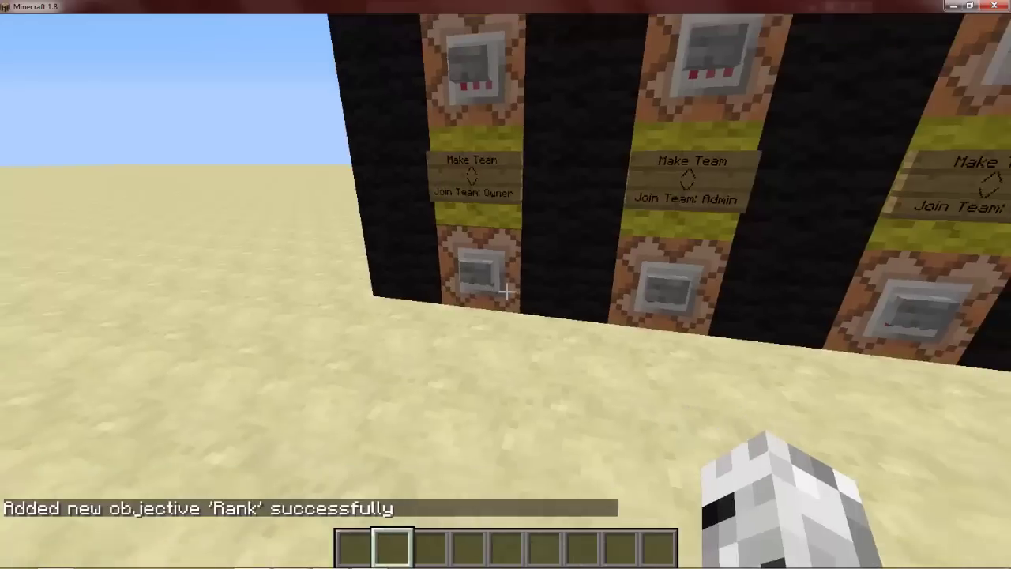
Add the Players dummy objective with /scoreboard objectives add Players dummy.
type("/sc")
key("Tab")
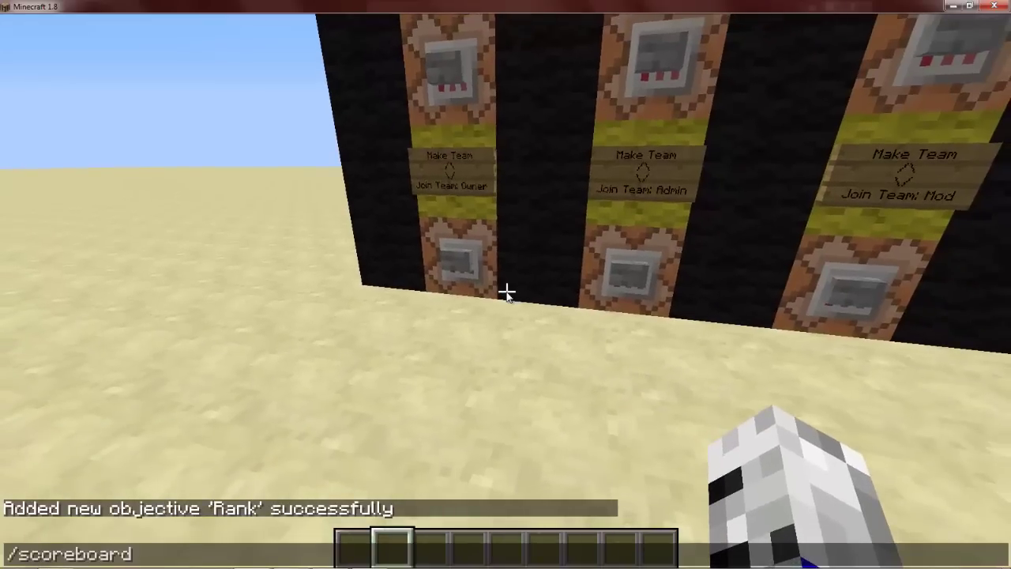
key("Tab")
type("add P")
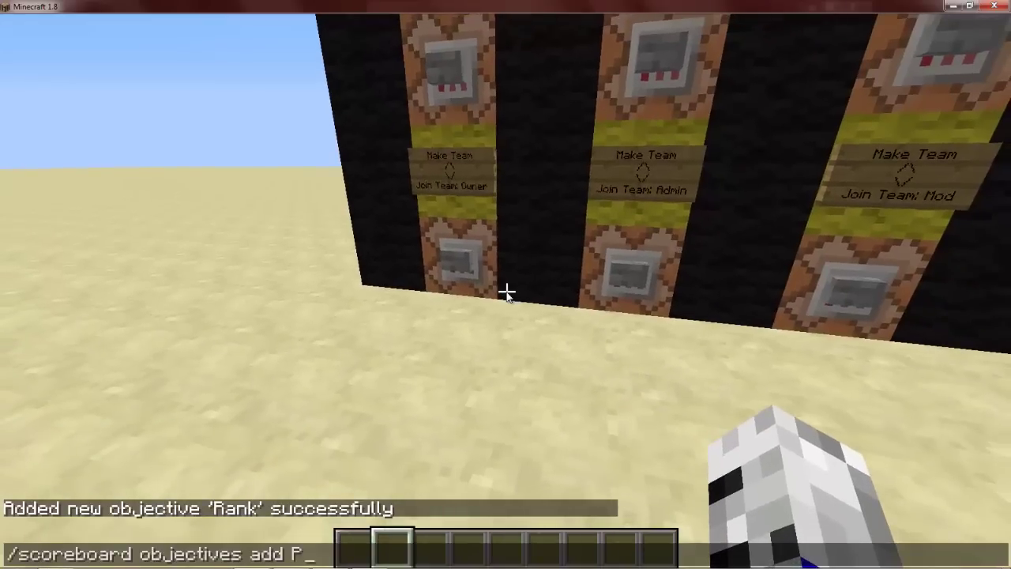
key("BackSpace")
key("BackSpace")
type("Players dummy Player")
key("Return")
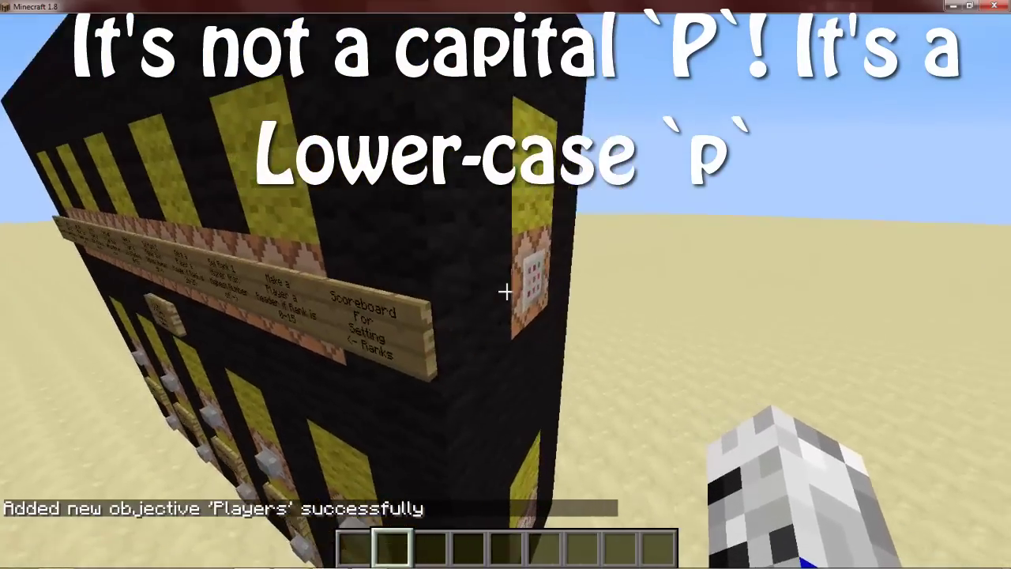
Check the command block's command, then re-run the objective command with lowercase 'players'.
right_click(506, 292)
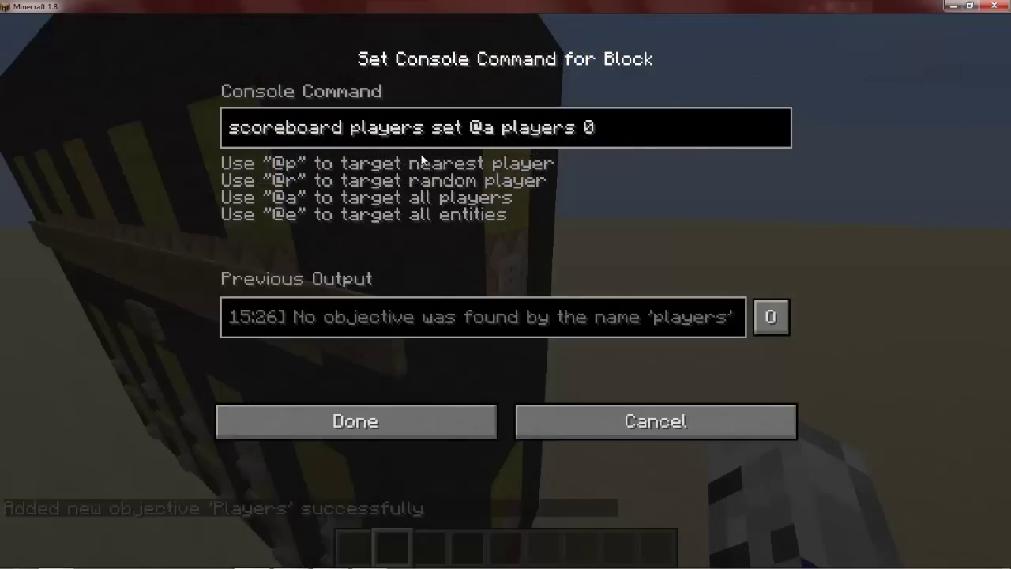
key("Escape")
key("t")
key("Up")
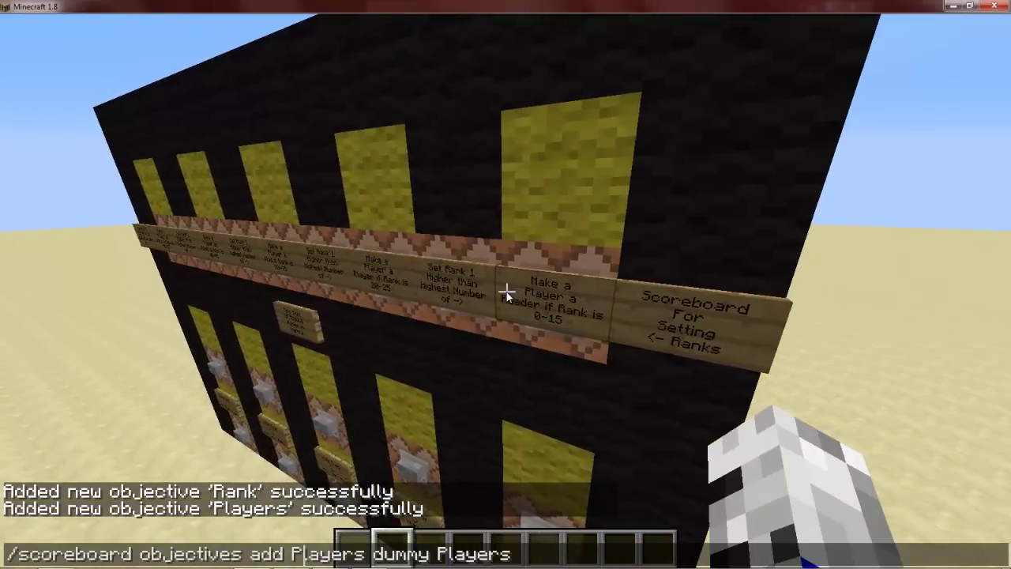
key("BackSpace")
type("p")
key("Return")
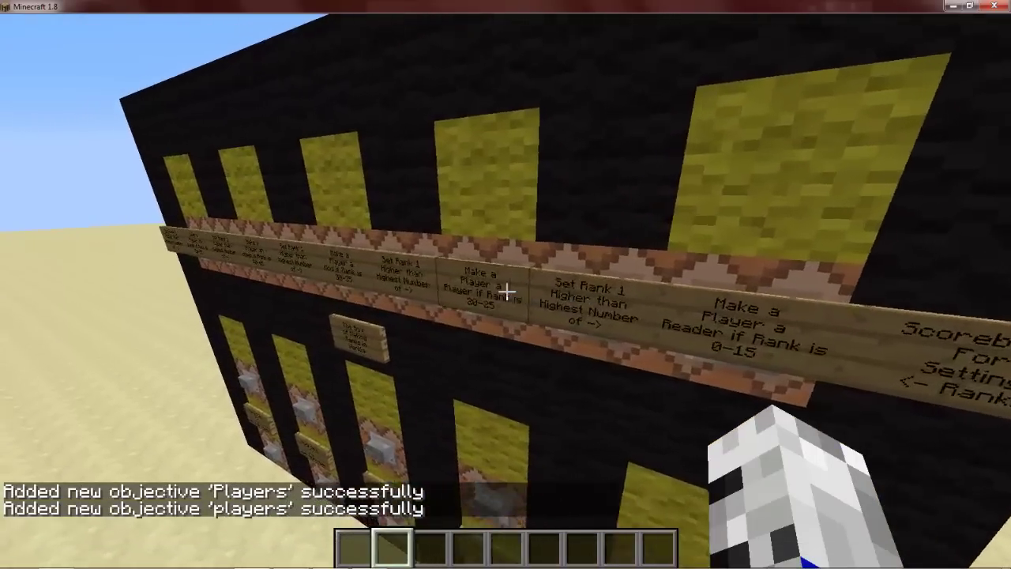
Start a /scoreboard objectives remove command and list objectives beginning with 'p'.
key("slash")
type("scoreboard objectives")
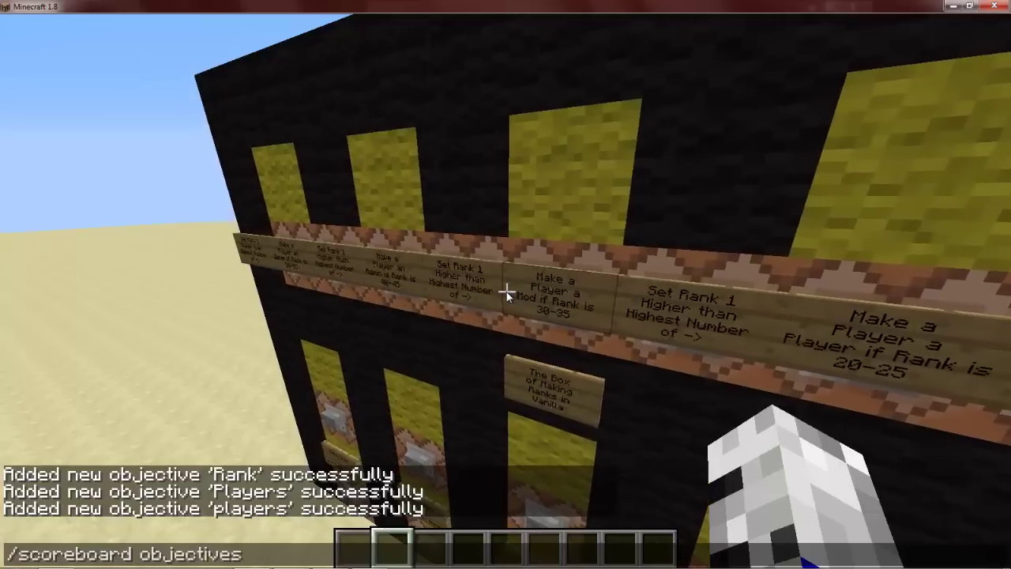
type(" remove p")
key("Tab")
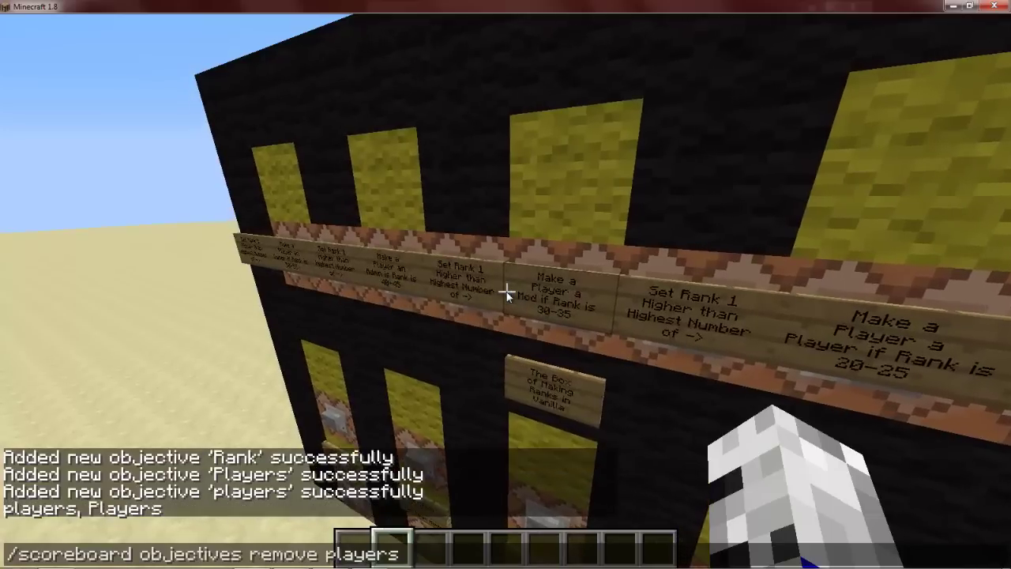